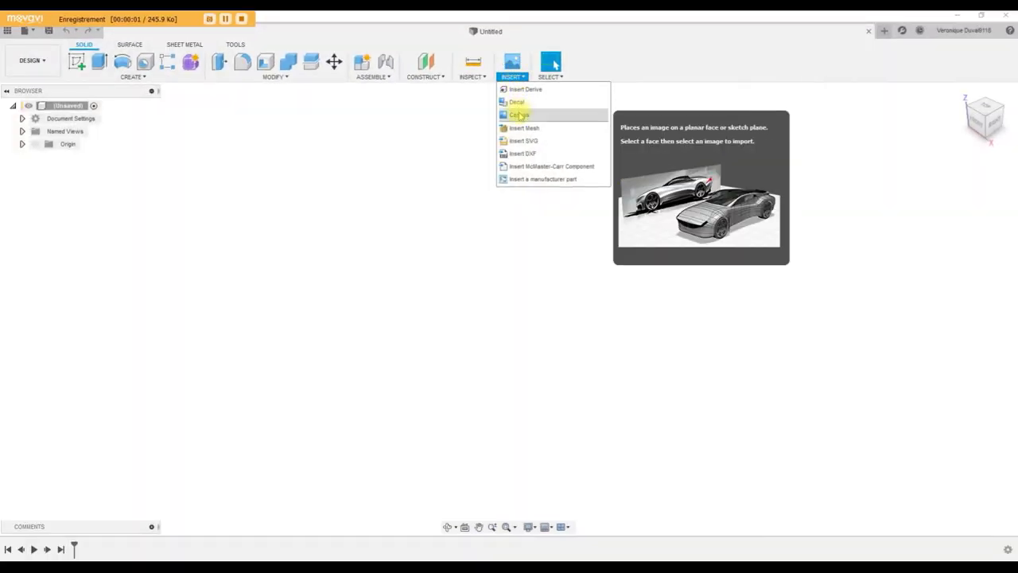
Start inserting a canvas reference image into the blank design.
left_click(518, 109)
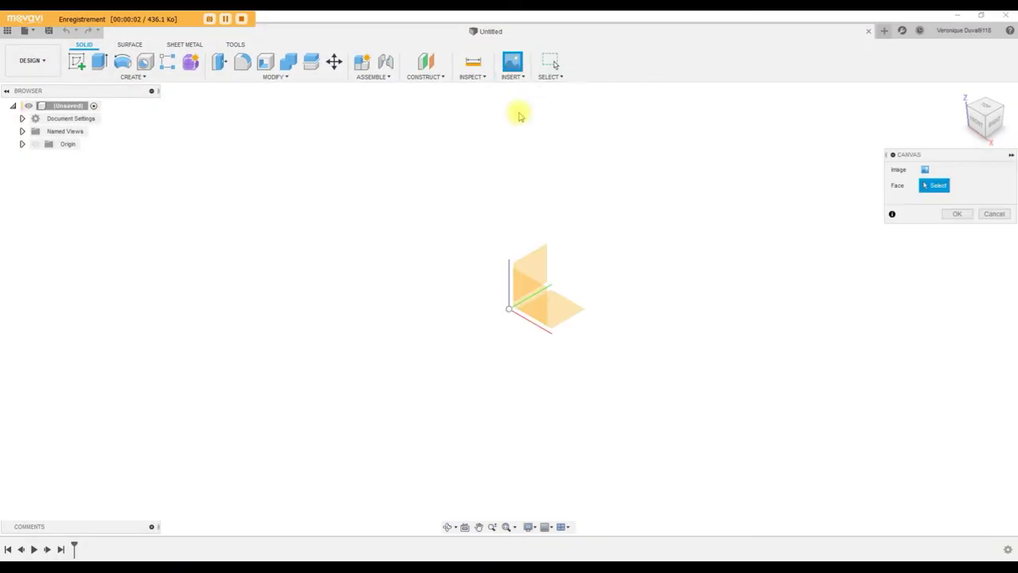
Place coté.jpg as a canvas on the XZ plane, scaled to 3 and rotated -90°.
middle_click_drag(660, 318, 529, 300, "shift")
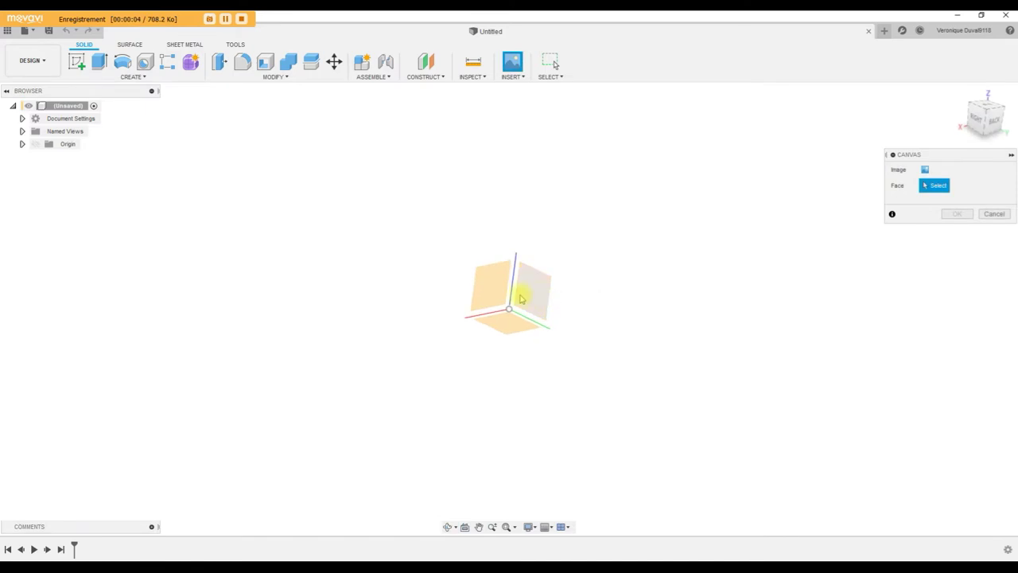
left_click(490, 287)
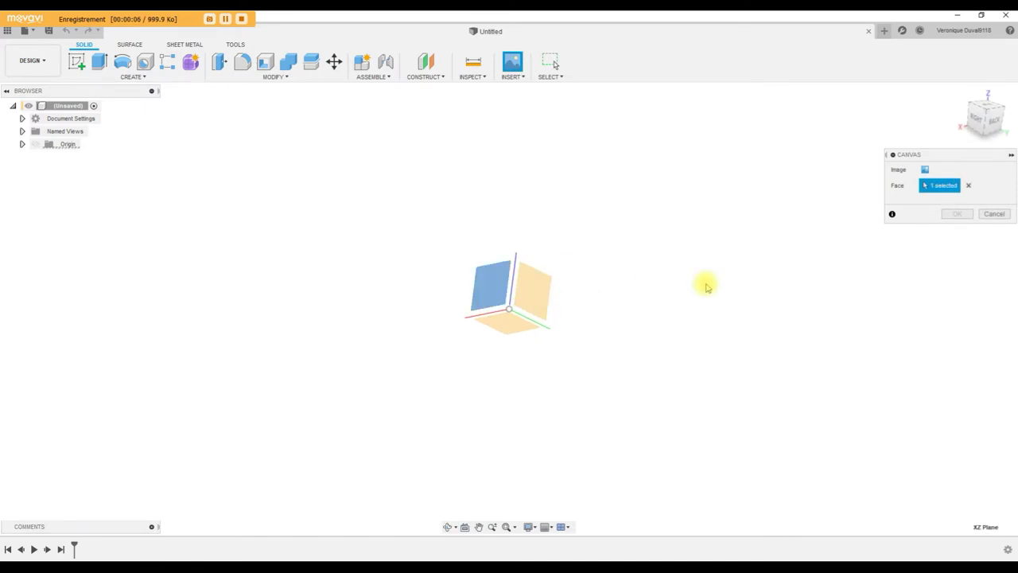
left_click(925, 171)
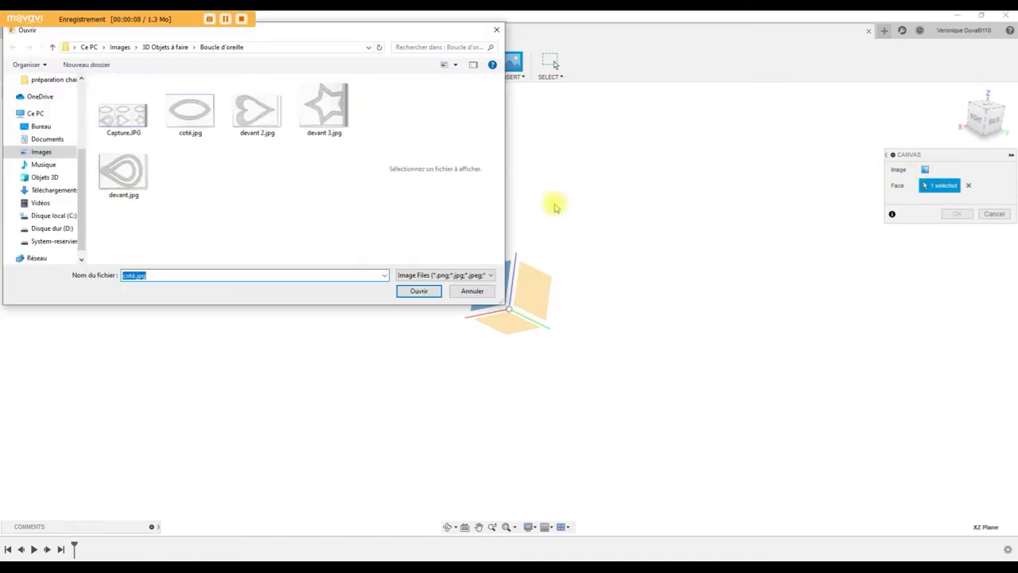
left_click(193, 113)
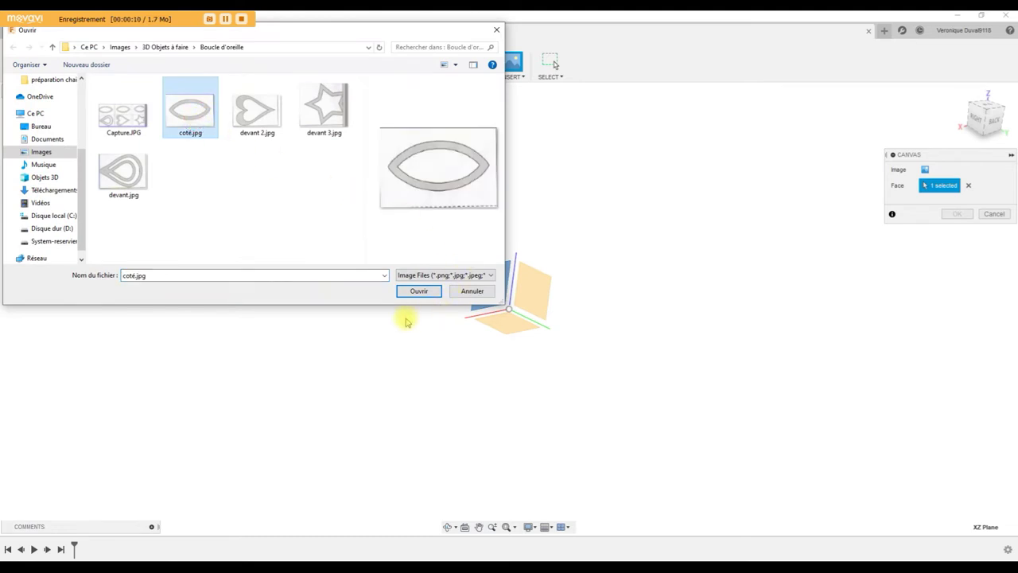
left_click(413, 292)
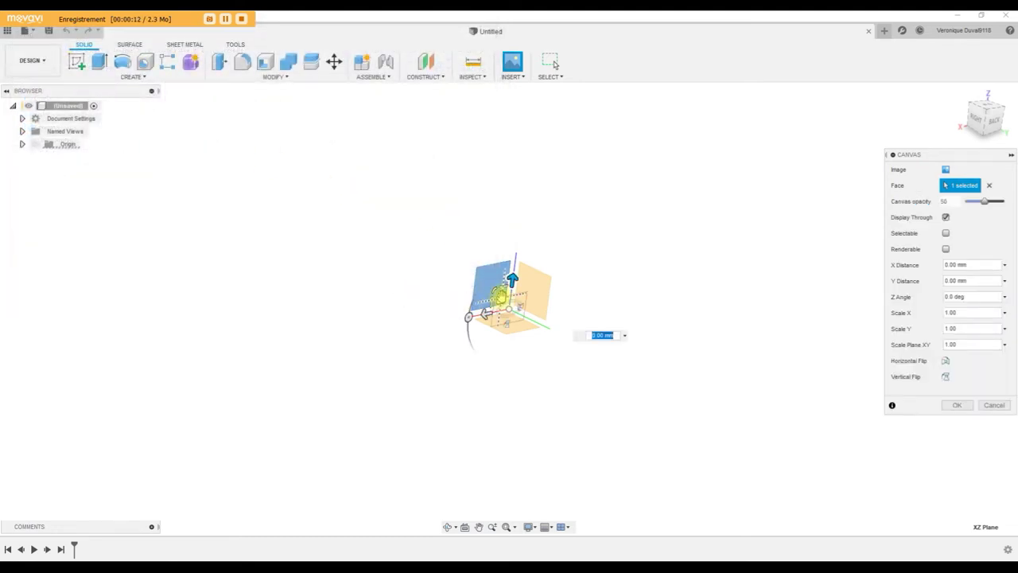
left_click_drag(495, 293, 456, 261)
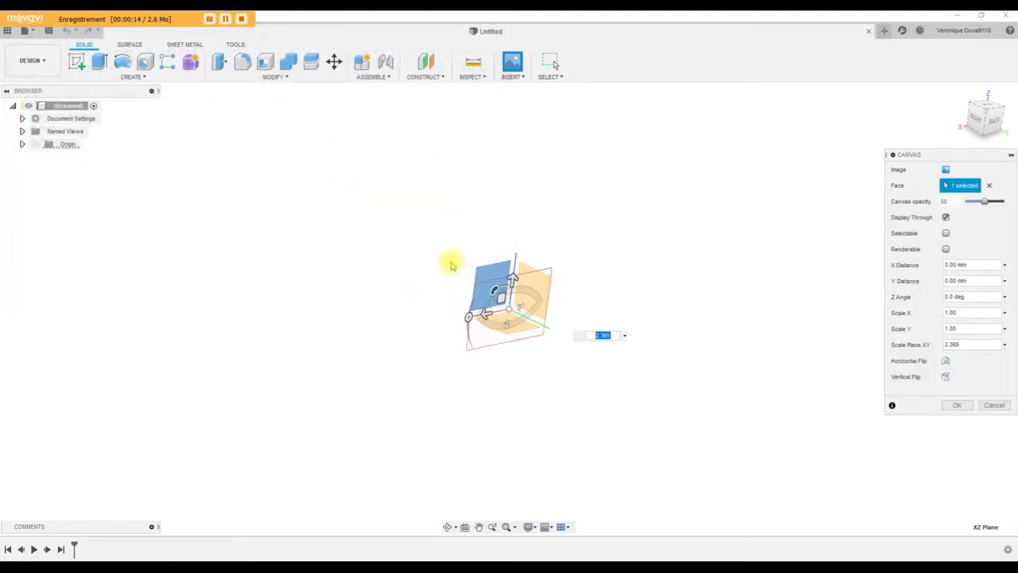
type("3")
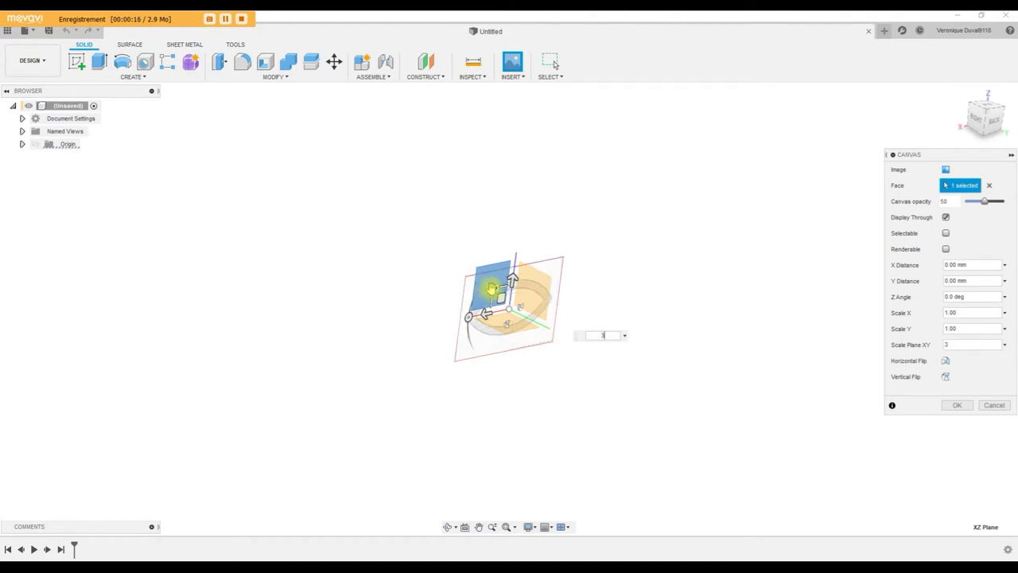
left_click_drag(471, 328, 510, 278)
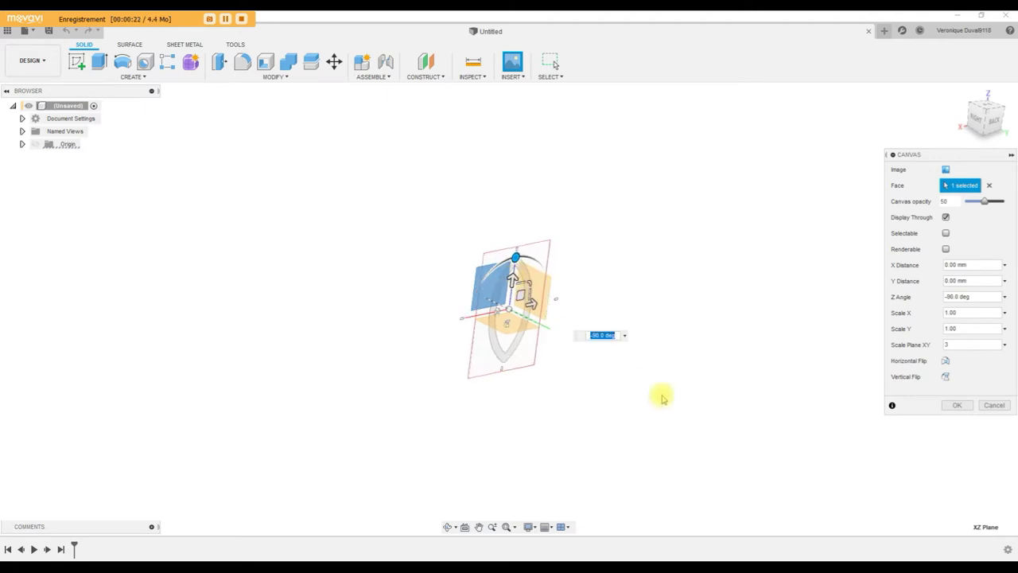
middle_click_drag(661, 398, 643, 384, "shift")
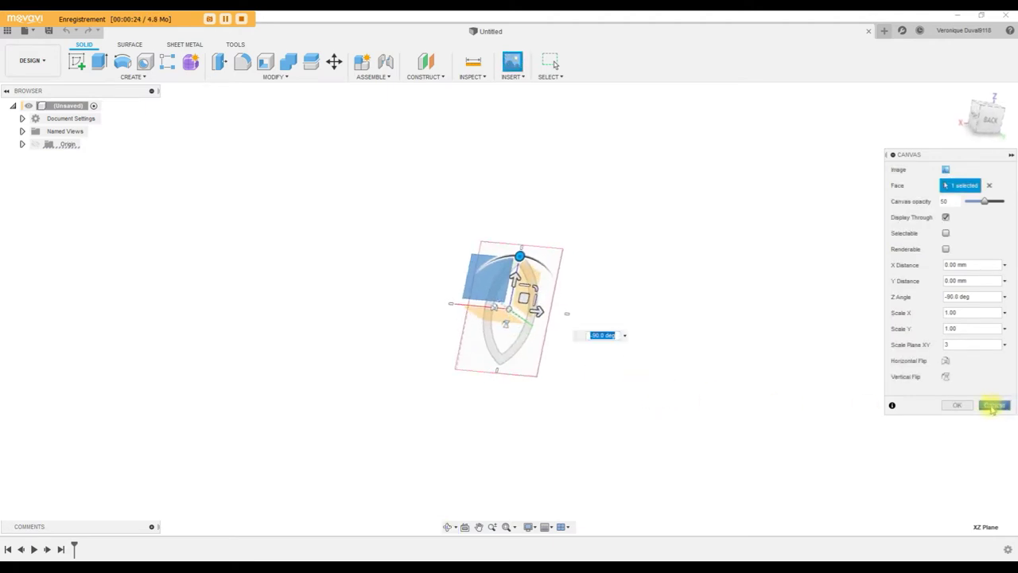
left_click(958, 406)
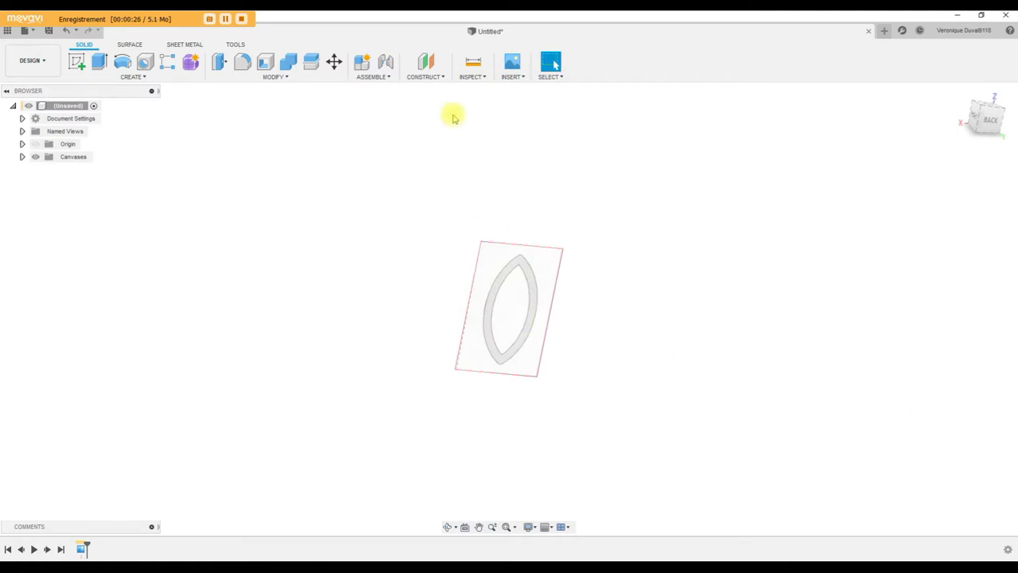
Start a second canvas on the YZ plane using the front-view picture devant.jpg.
left_click(511, 77)
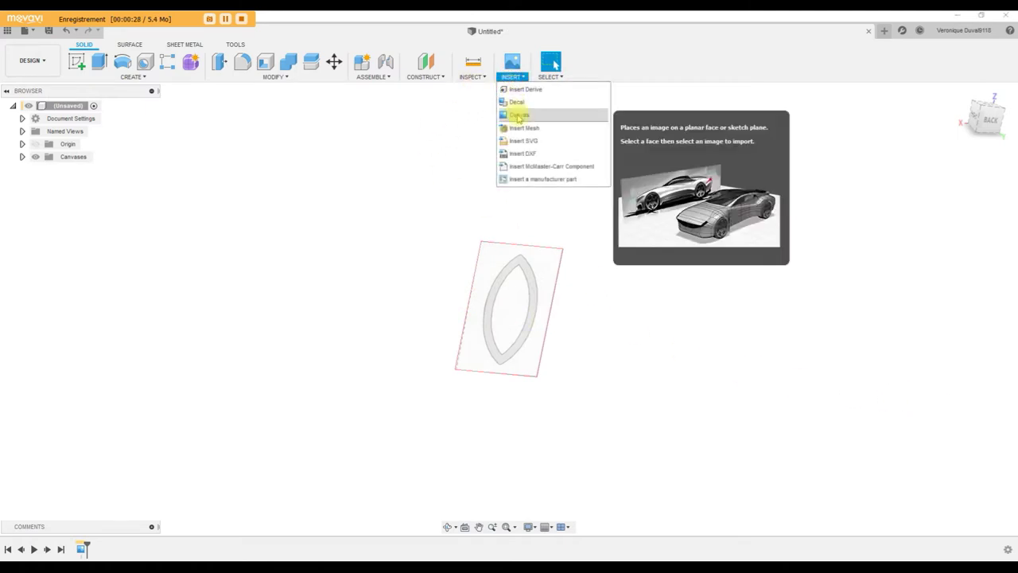
left_click(517, 116)
middle_click_drag(627, 298, 674, 291, "shift")
left_click(542, 284)
left_click(981, 118)
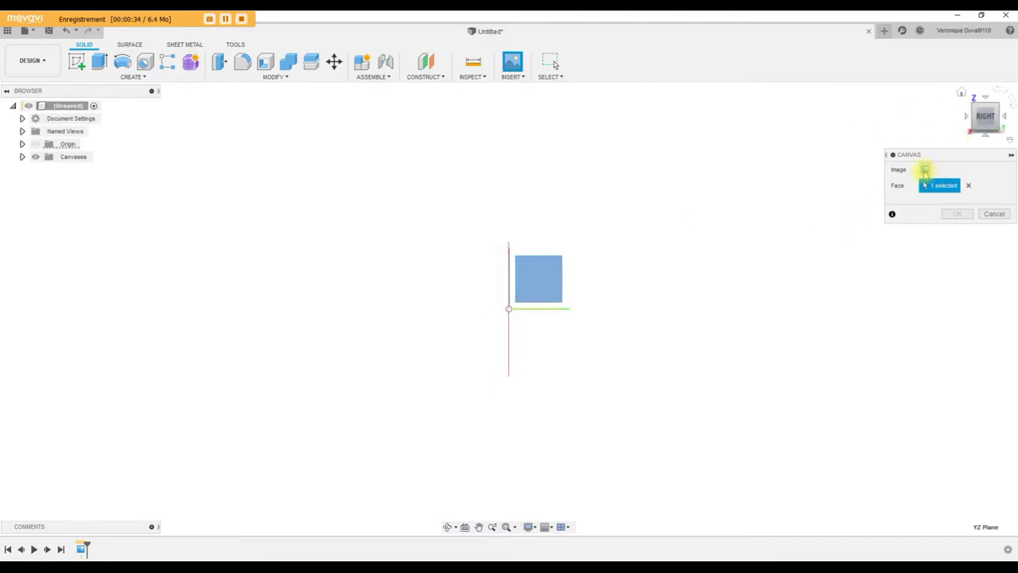
left_click(925, 170)
left_click(125, 169)
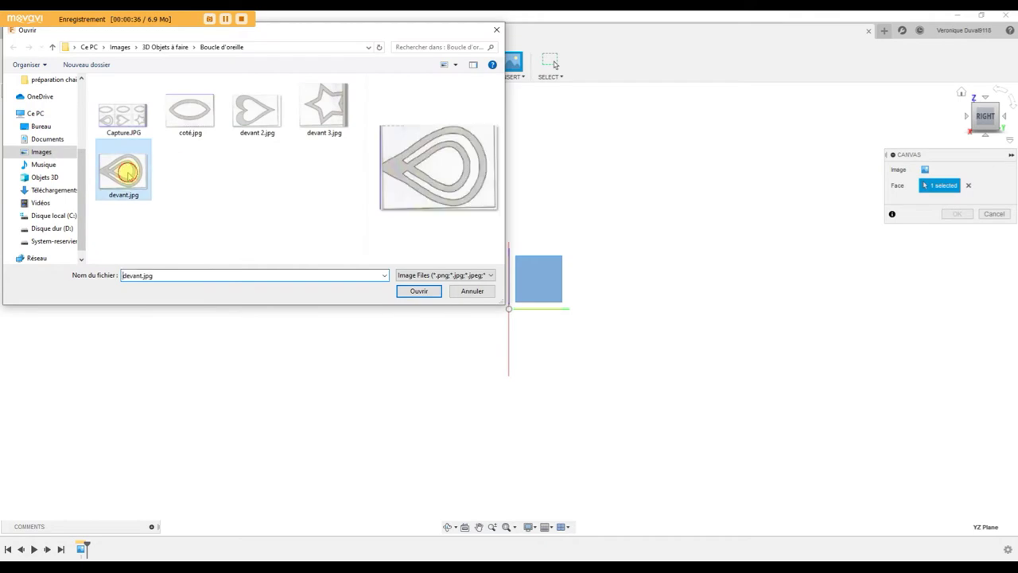
left_click(419, 292)
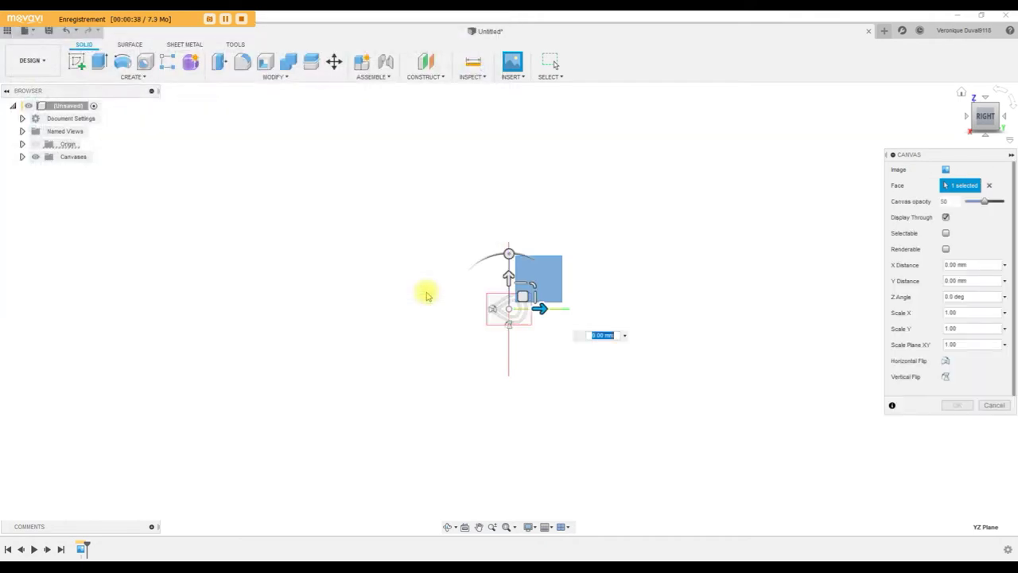
Scale the front picture to 3, rotate it -90°, confirm, and expand the Canvases list.
left_click_drag(532, 287, 563, 273)
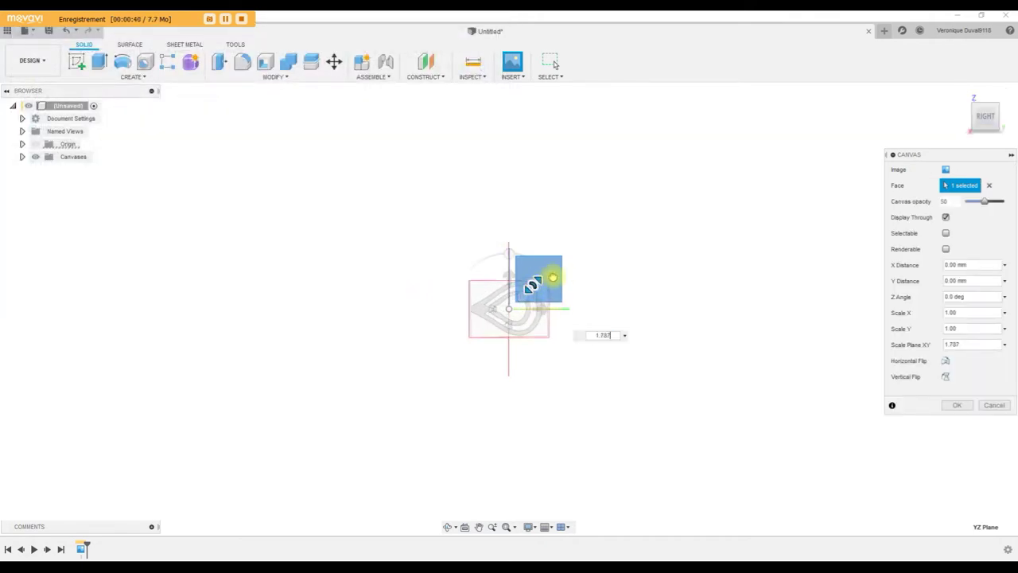
type("3")
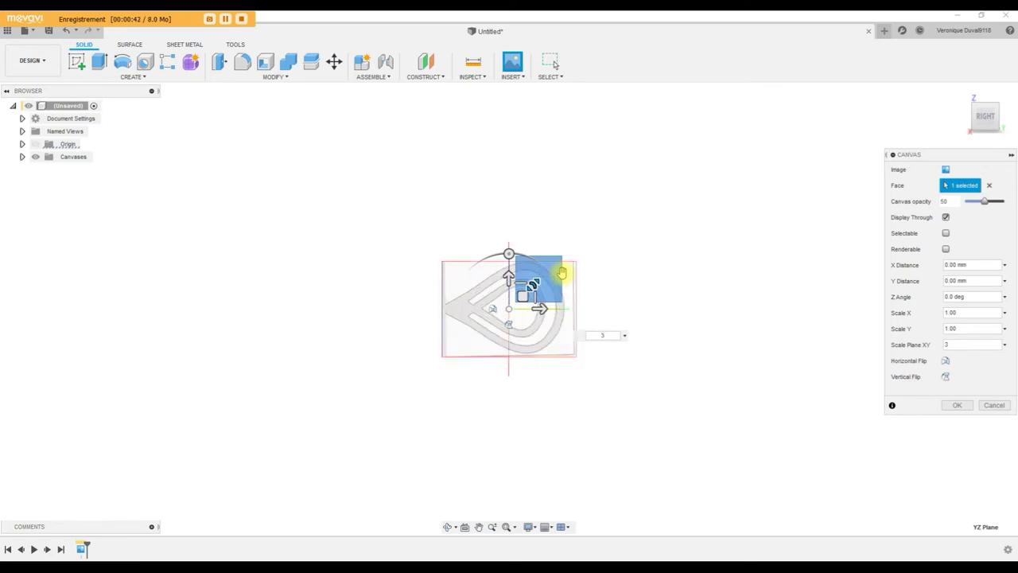
mouse_move(509, 254)
left_mouse_down()
mouse_move(575, 264)
mouse_move(600, 278)
mouse_move(615, 305)
left_mouse_up()
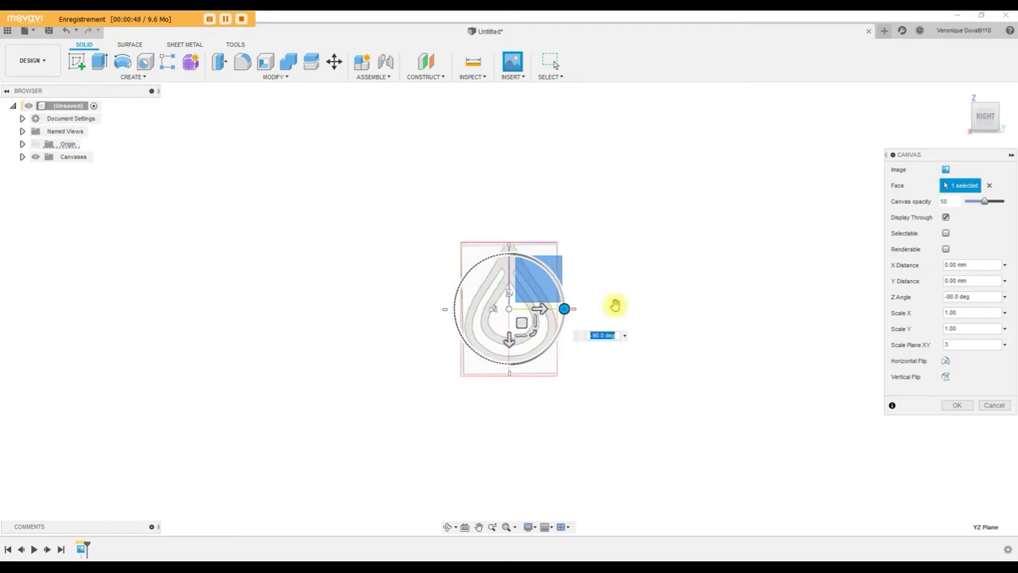
middle_click_drag(330, 400, 421, 404, "shift")
left_click(961, 405)
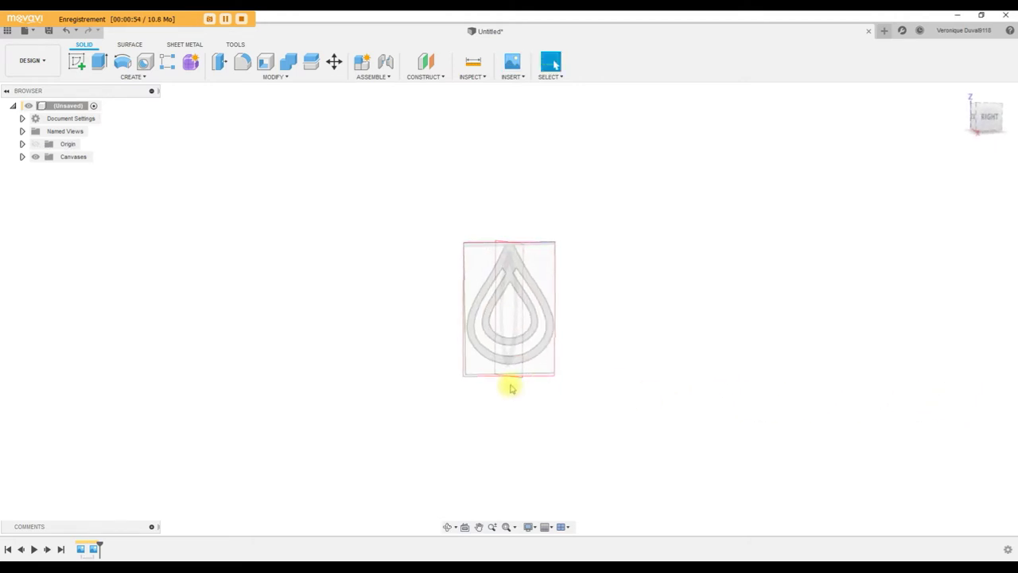
left_click(22, 156)
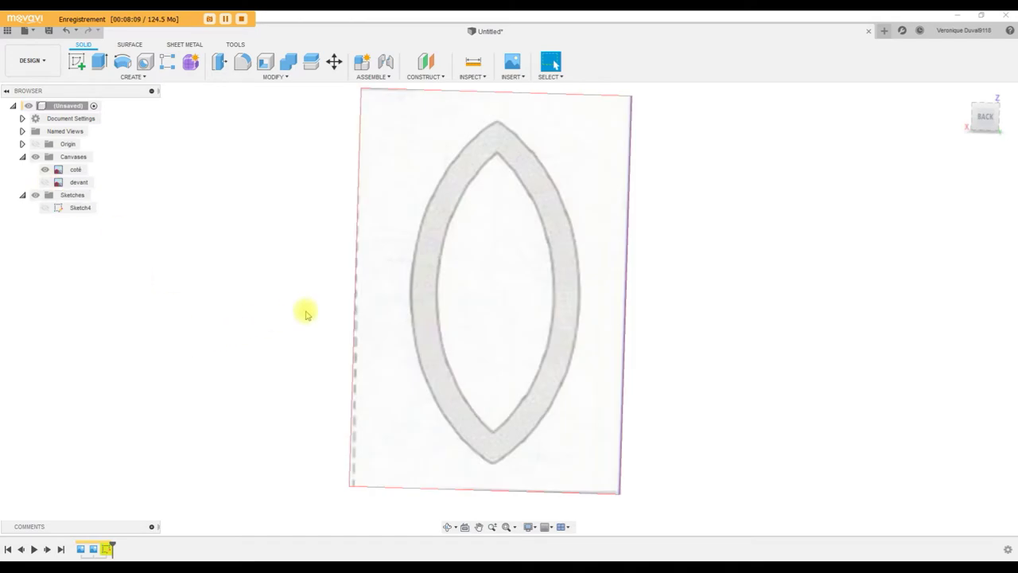
mouse_move(986, 116)
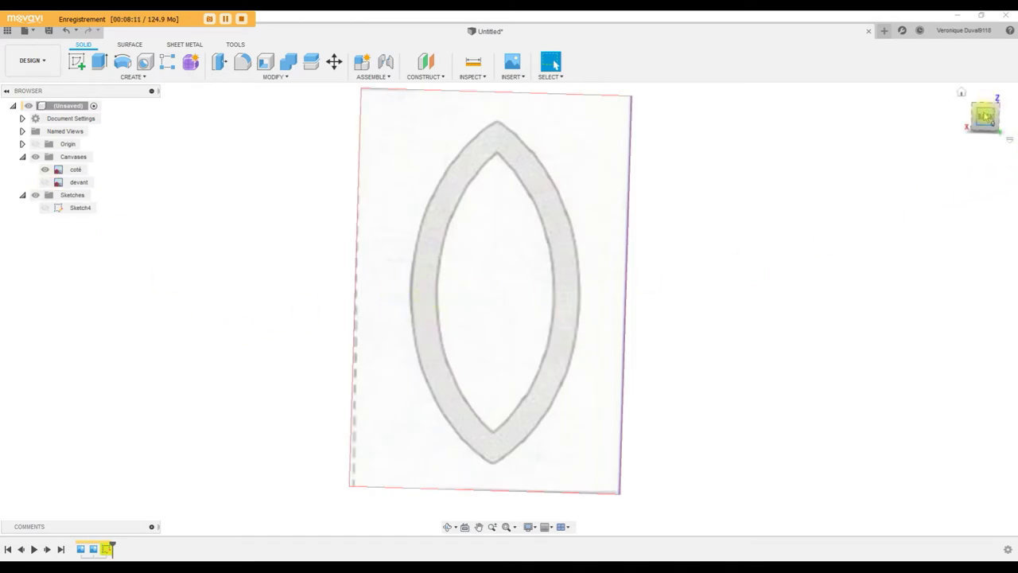
Start a new sketch on the image plane, with the Line tool set to construction.
left_click(984, 117)
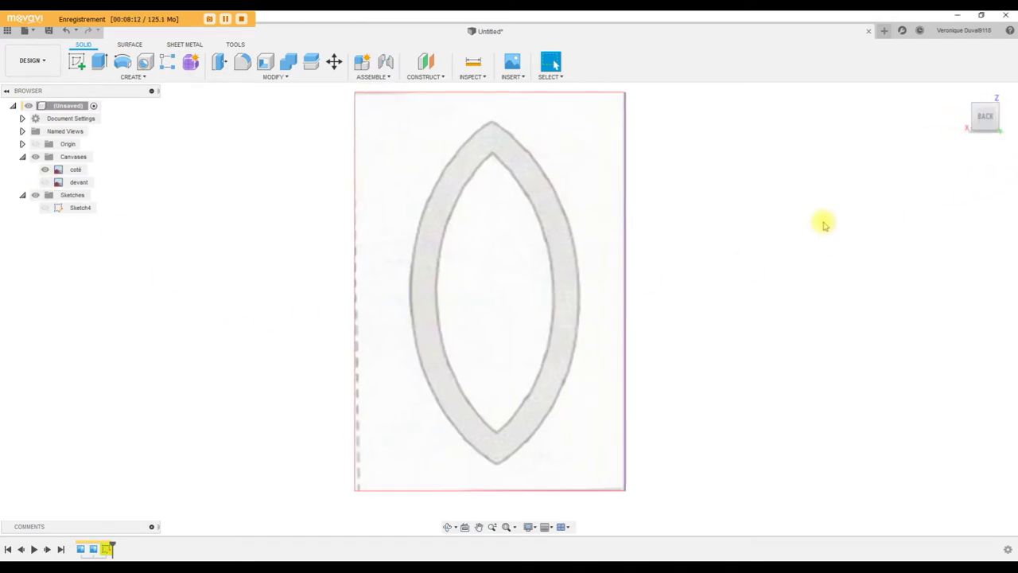
left_click(77, 63)
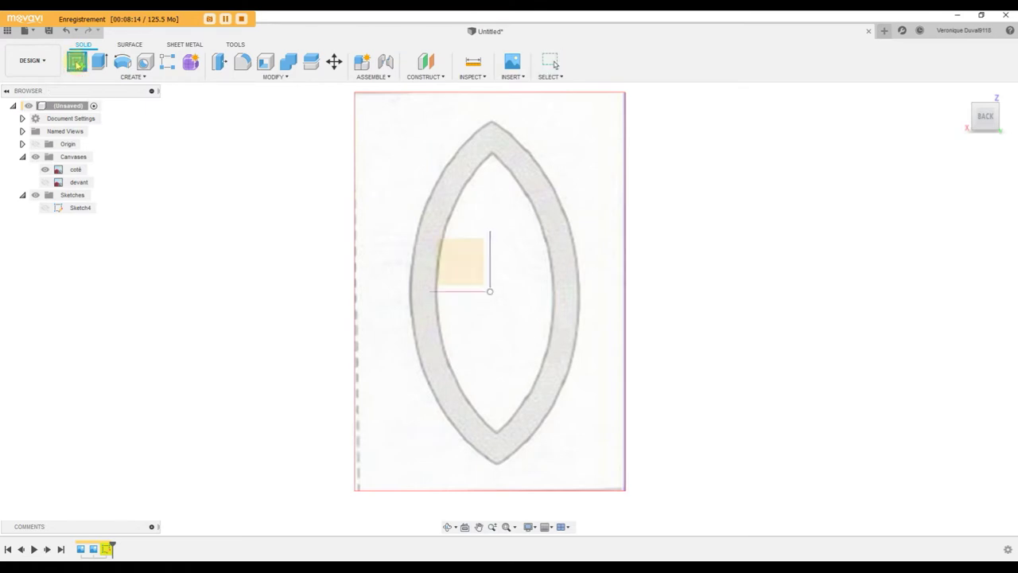
left_click(470, 257)
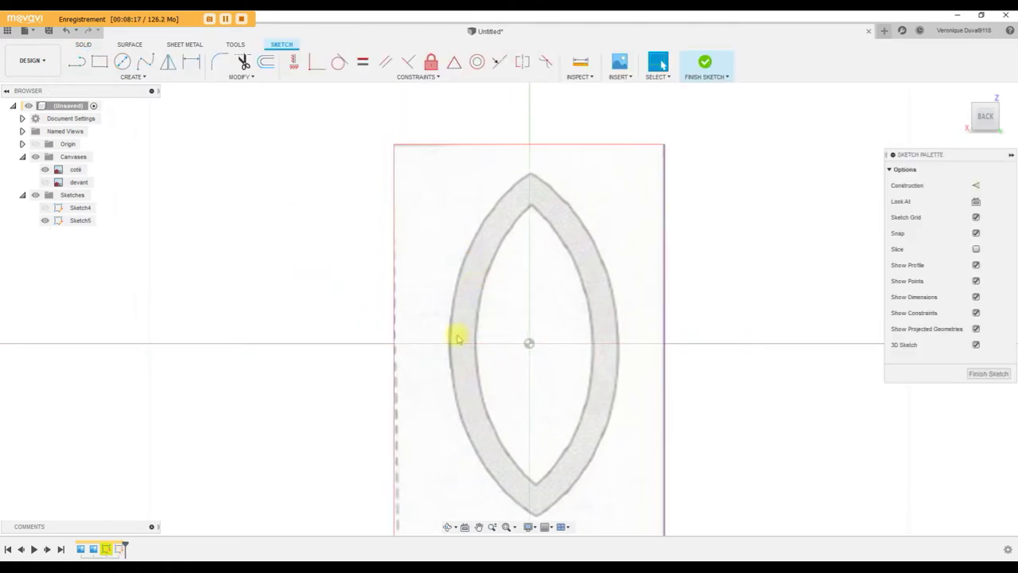
left_click(77, 62)
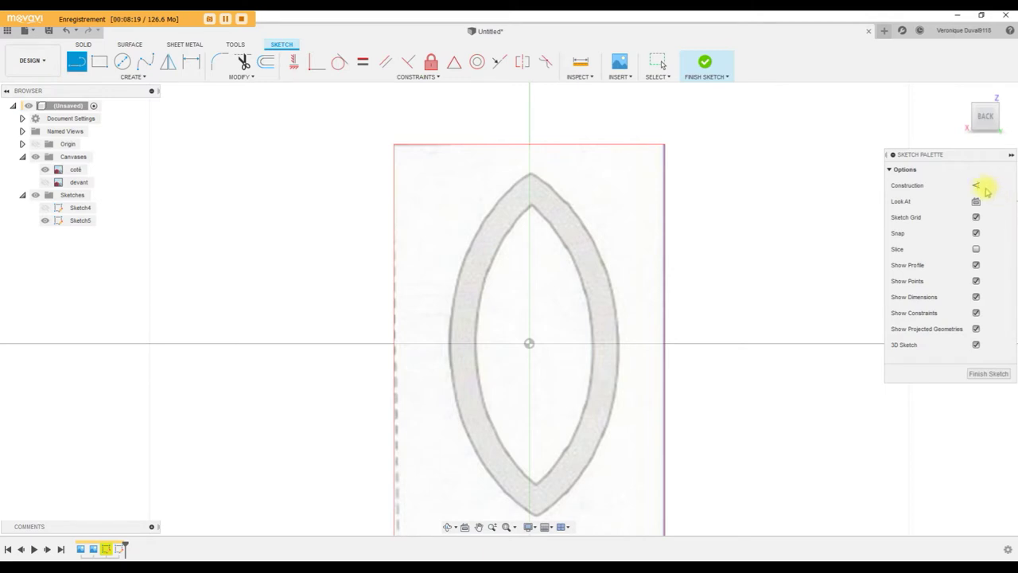
left_click(977, 186)
scroll(651, 325, "down", 2)
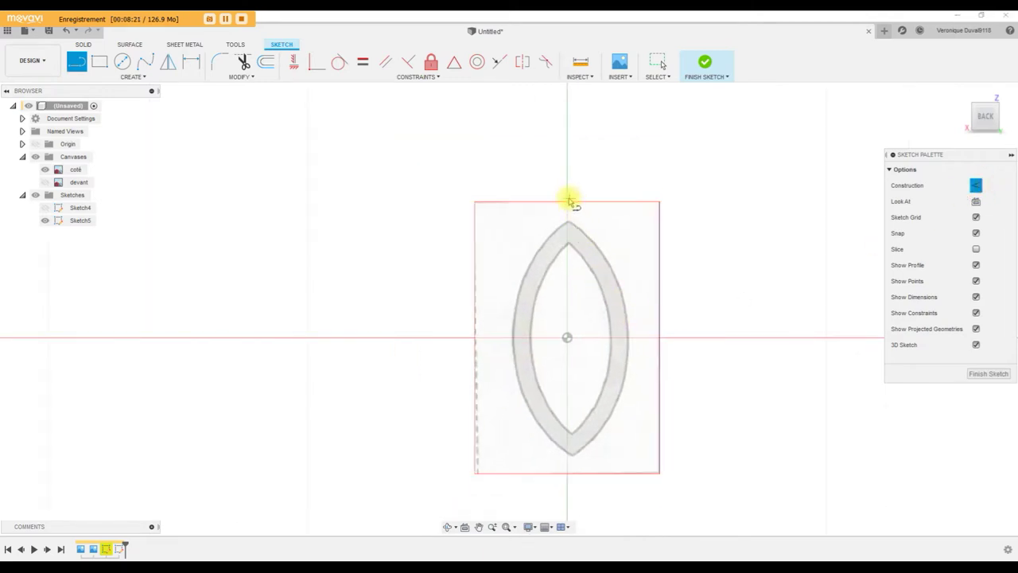
Draw a vertical construction centre line from the origin past both tips, then finish Sketch5.
left_click(568, 338)
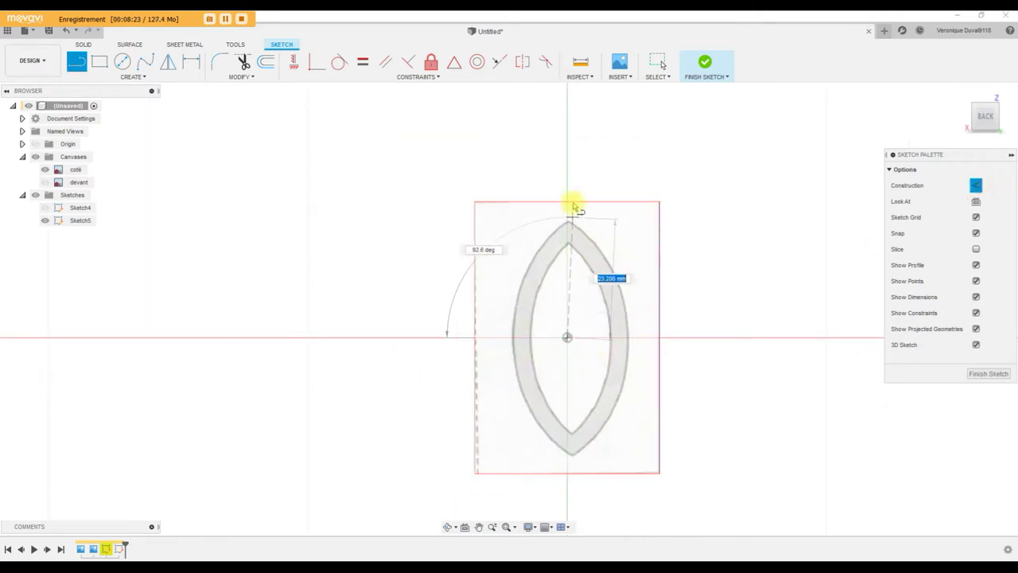
left_click(568, 173)
key("Escape")
left_click(568, 338)
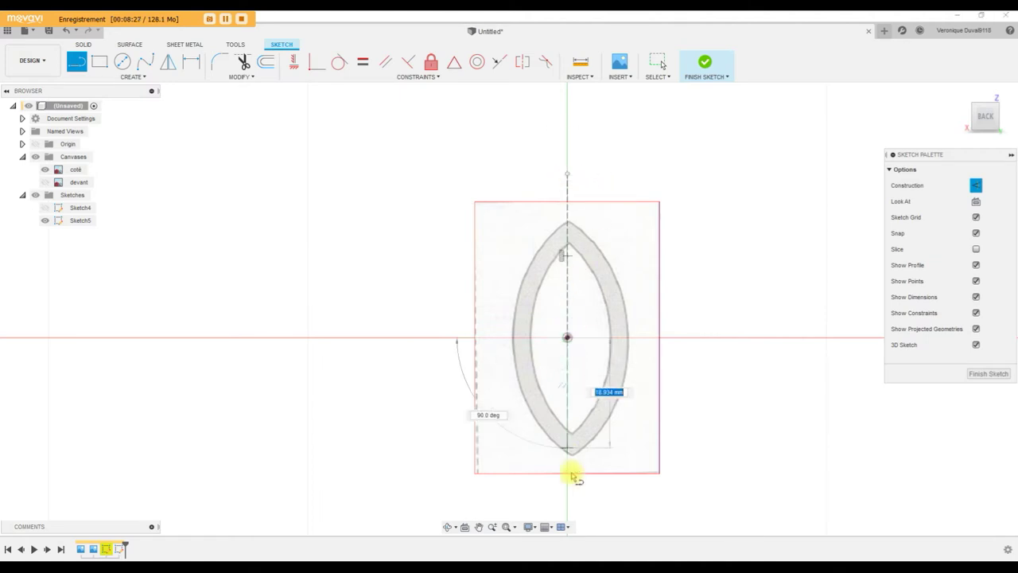
left_click(568, 517)
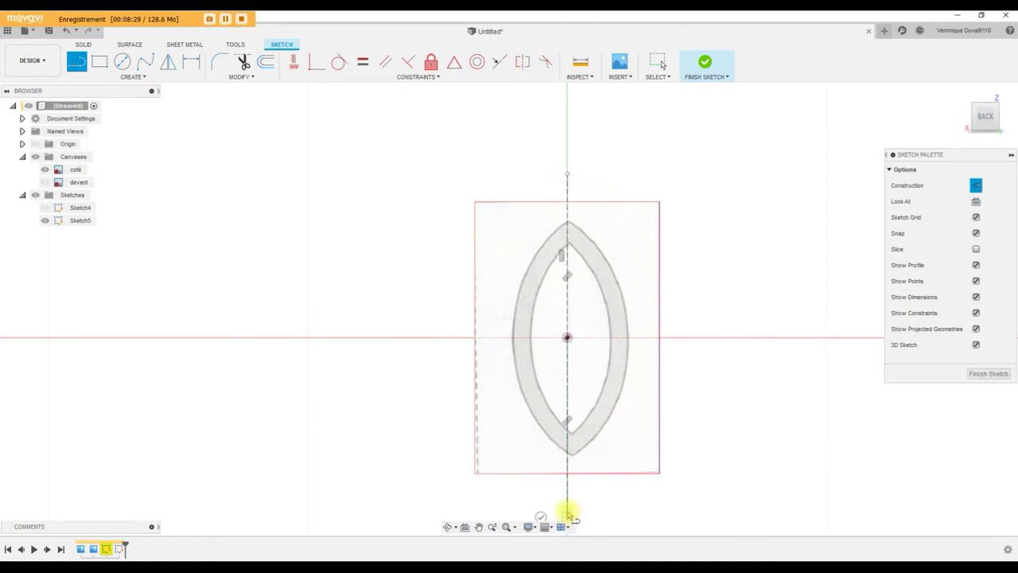
key("Escape")
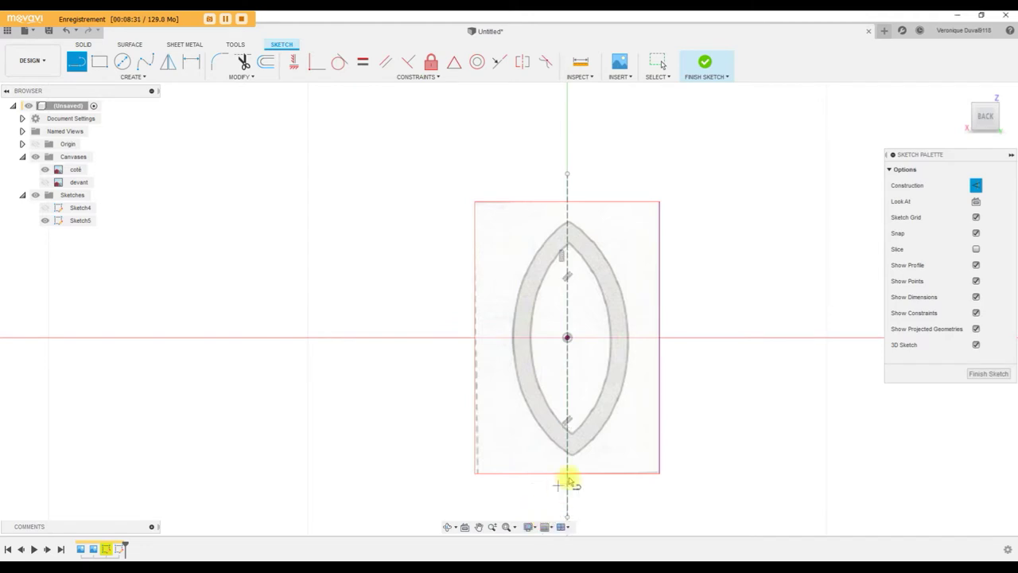
middle_click_drag(650, 397, 570, 380)
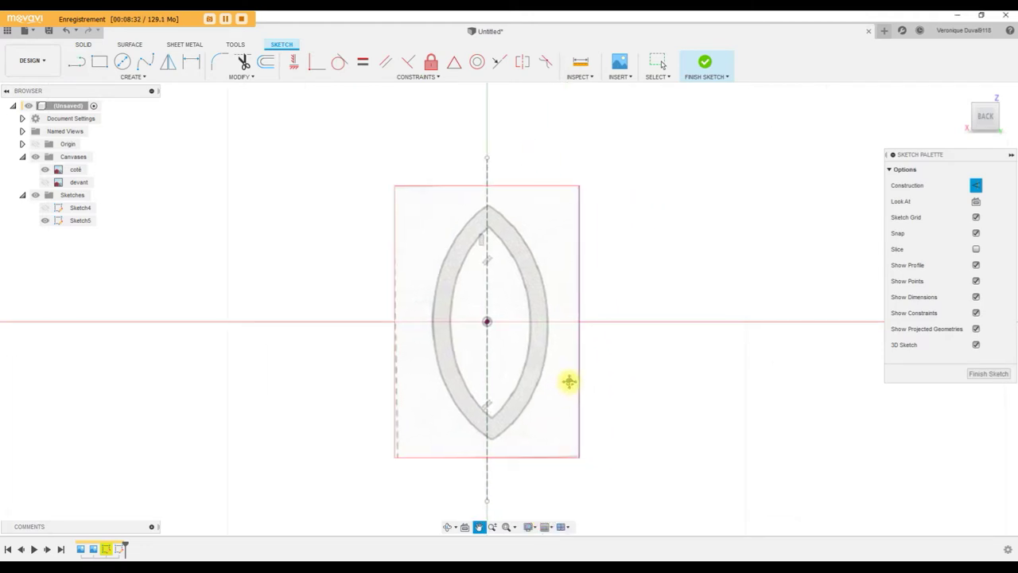
left_click(985, 374)
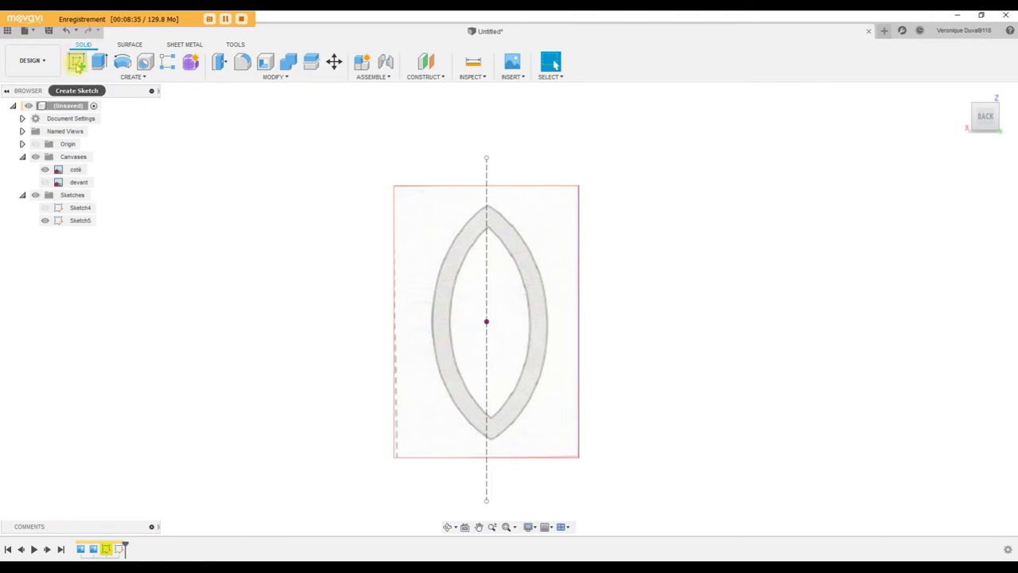
Start a new sketch on the reference image plane using the Control Point Spline tool.
left_click(76, 61)
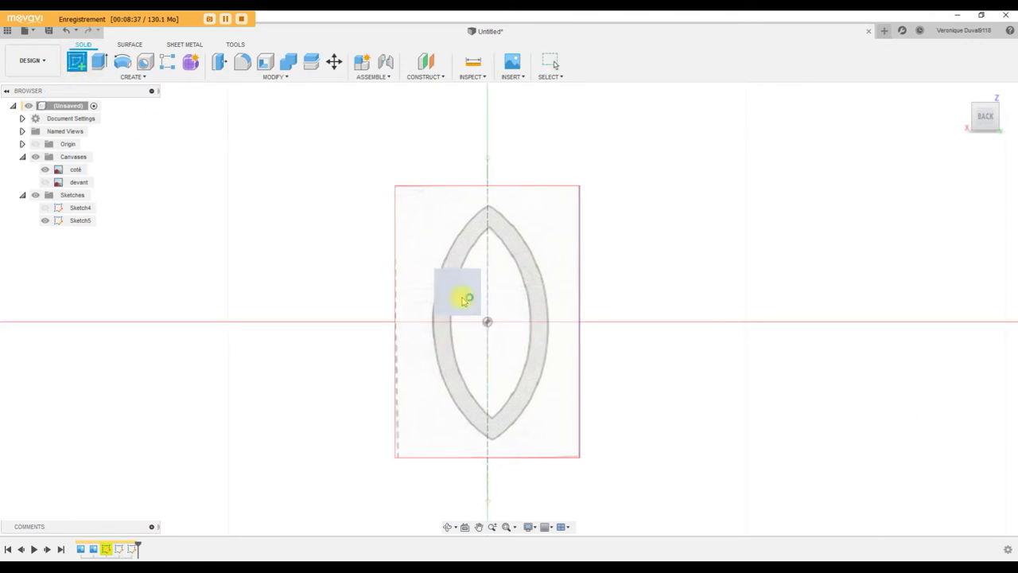
left_click(461, 298)
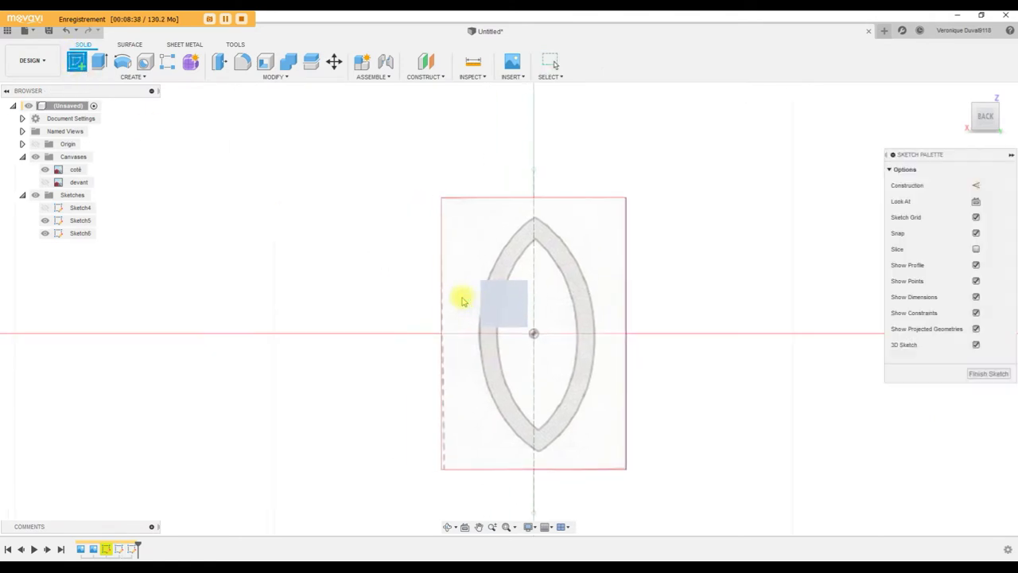
left_click(133, 77)
mouse_move(85, 173)
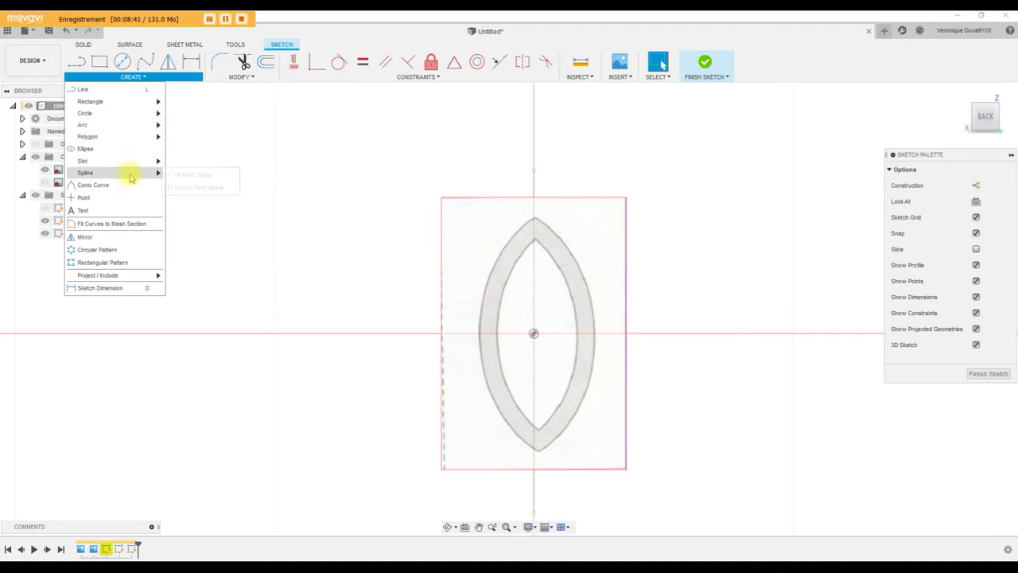
left_click(196, 187)
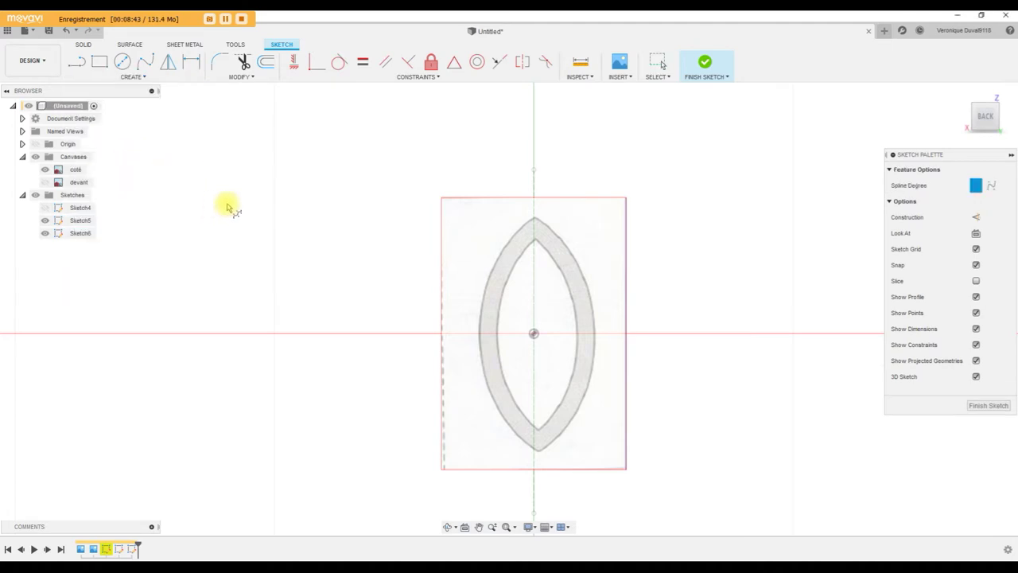
Trace the almond's outer left edge as a spline down to the bottom tip.
left_click(521, 229)
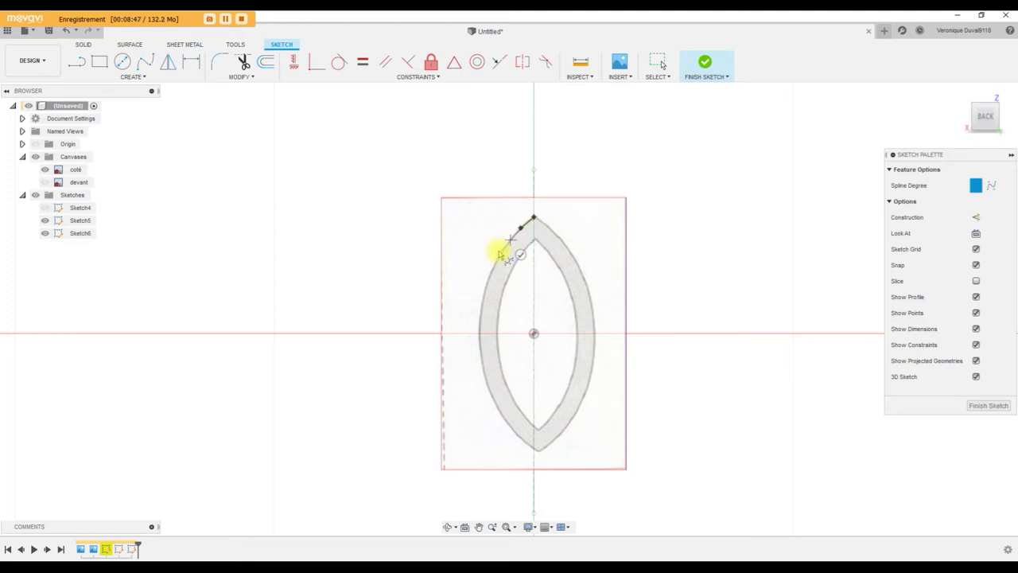
left_click(494, 264)
left_click(471, 318)
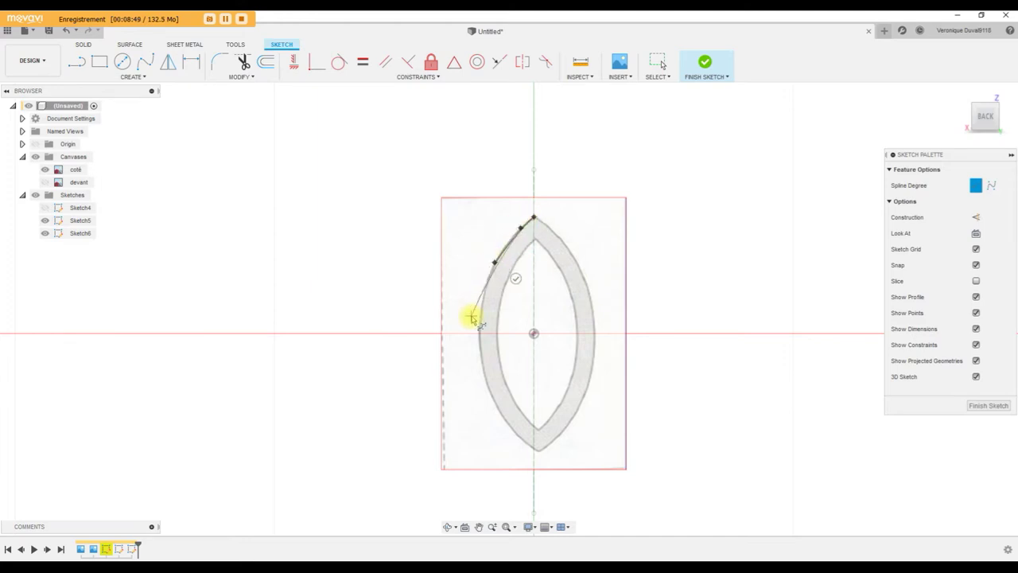
left_click(477, 288)
left_click(480, 323)
left_click(476, 365)
left_click(492, 402)
left_click(513, 433)
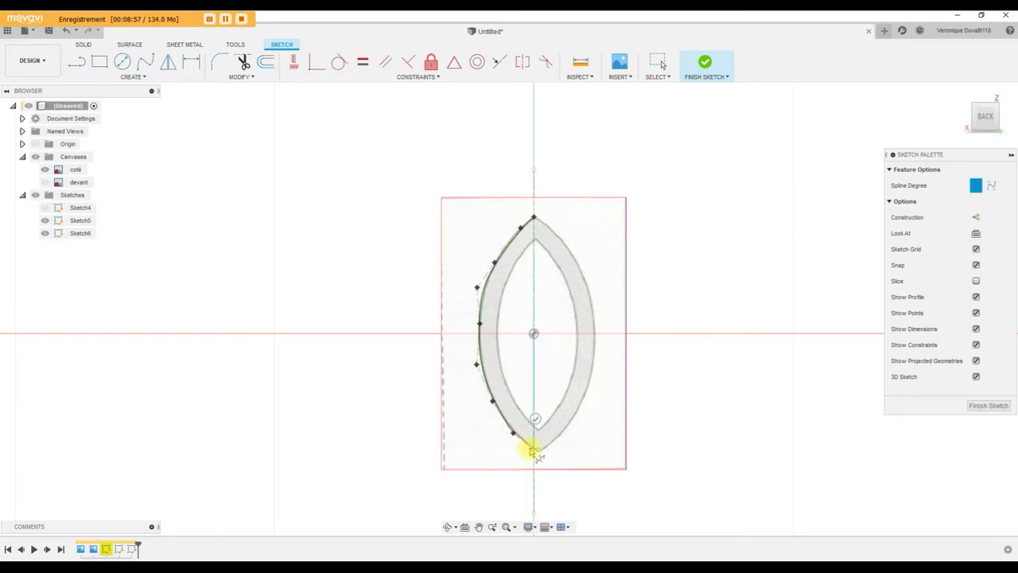
left_click(534, 448)
left_click(549, 432)
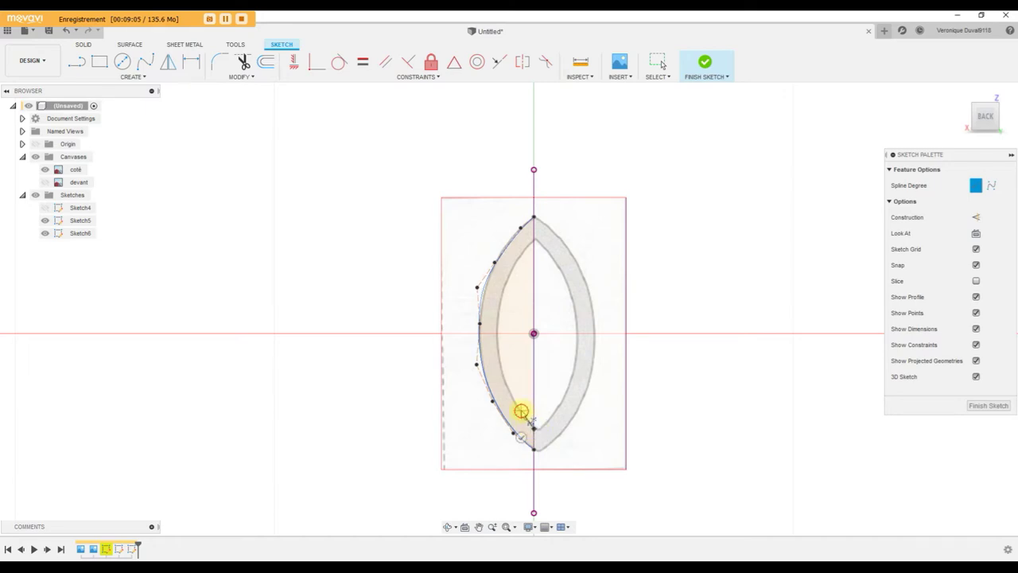
Trace the inner left edge as a second spline up to the top tip.
left_click(496, 361)
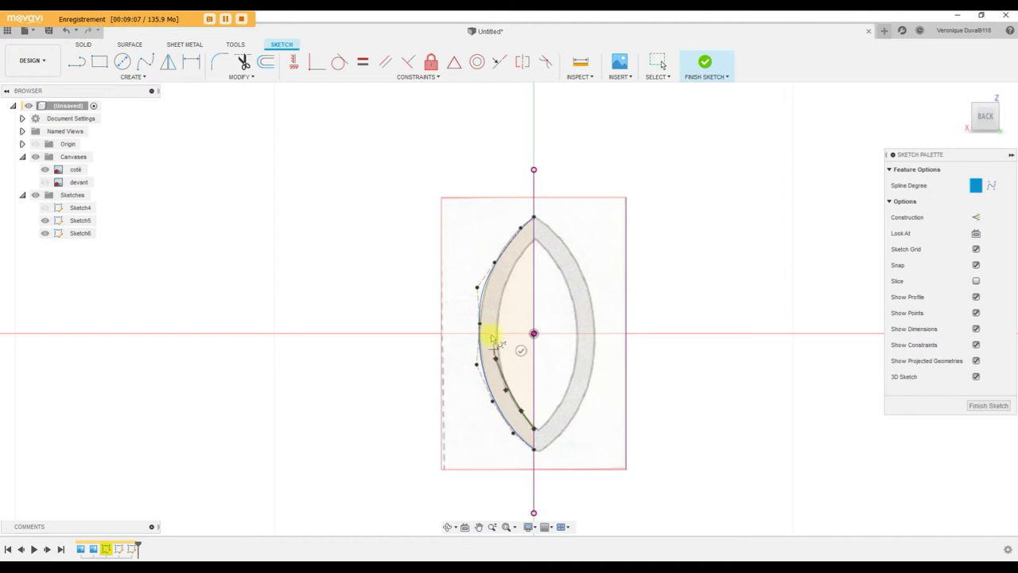
left_click(493, 318)
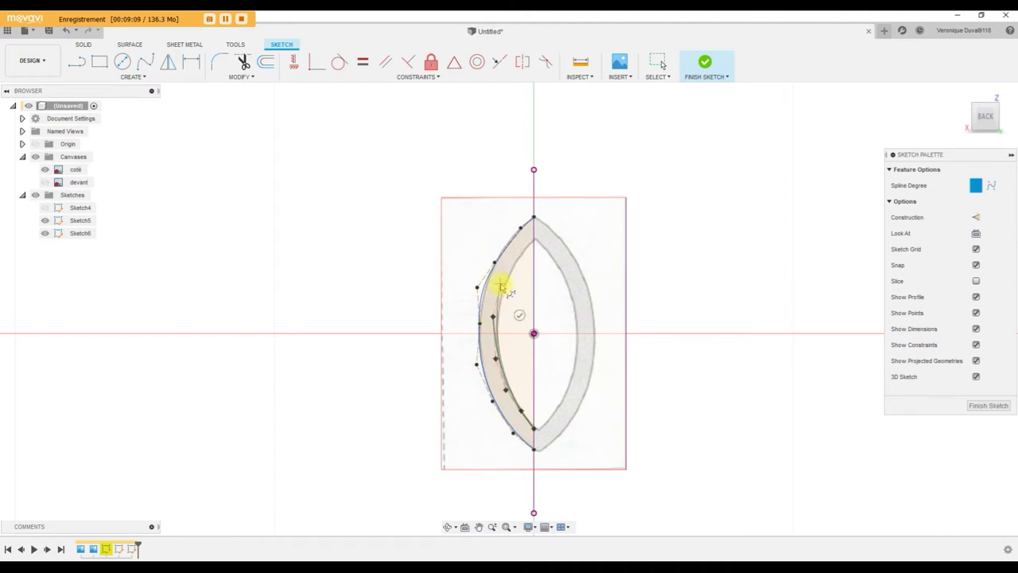
left_click(499, 284)
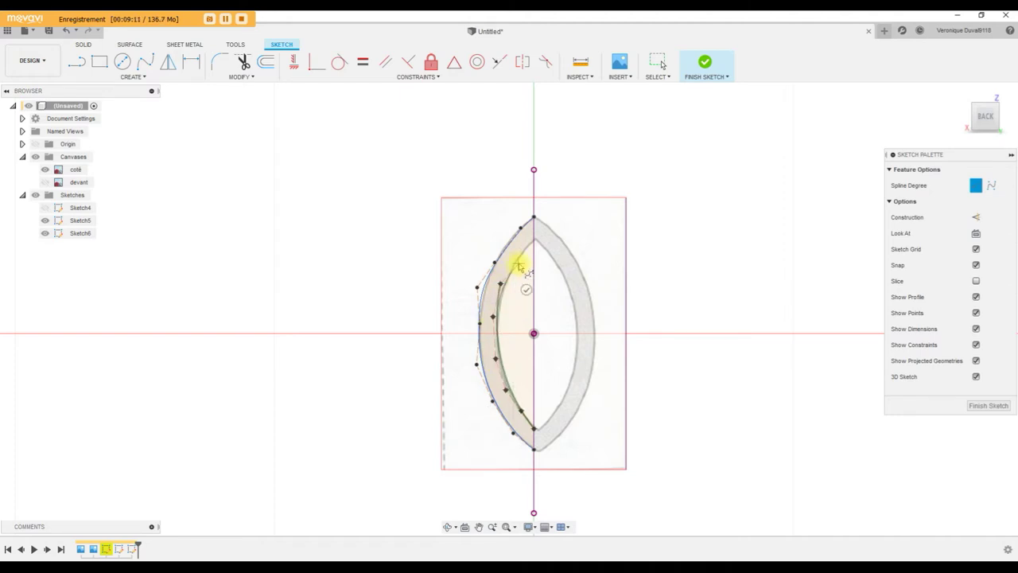
left_click(513, 262)
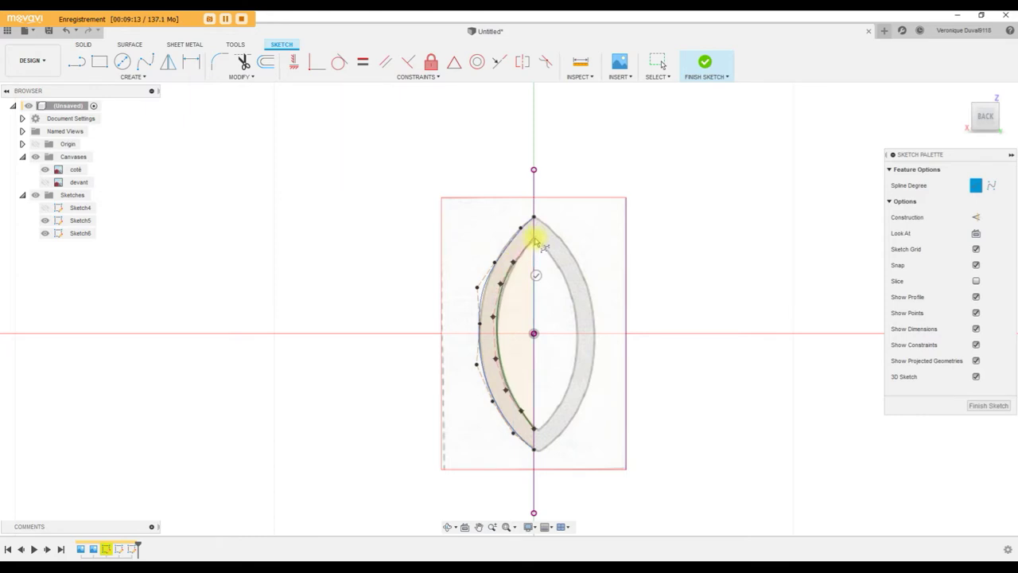
left_click(536, 239)
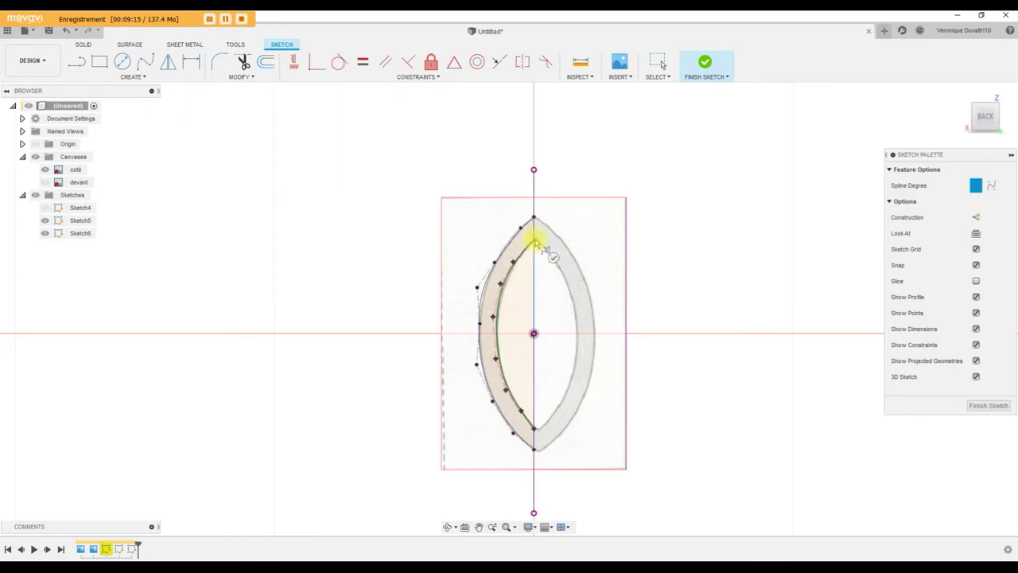
left_click(553, 258)
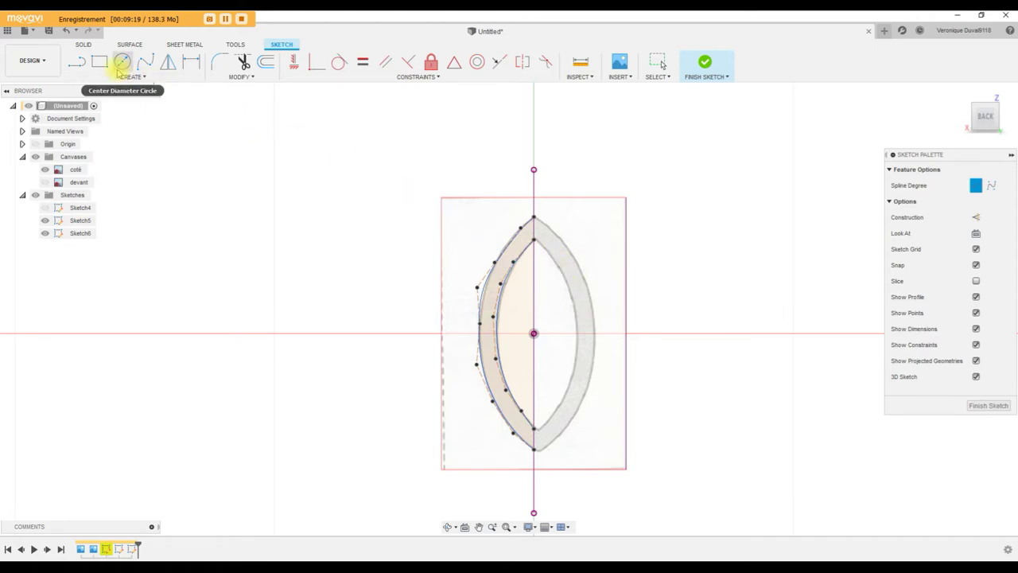
Mirror the outer and inner splines about the vertical construction line, then finish the sketch.
left_click(168, 64)
scroll(406, 264, "up", 3)
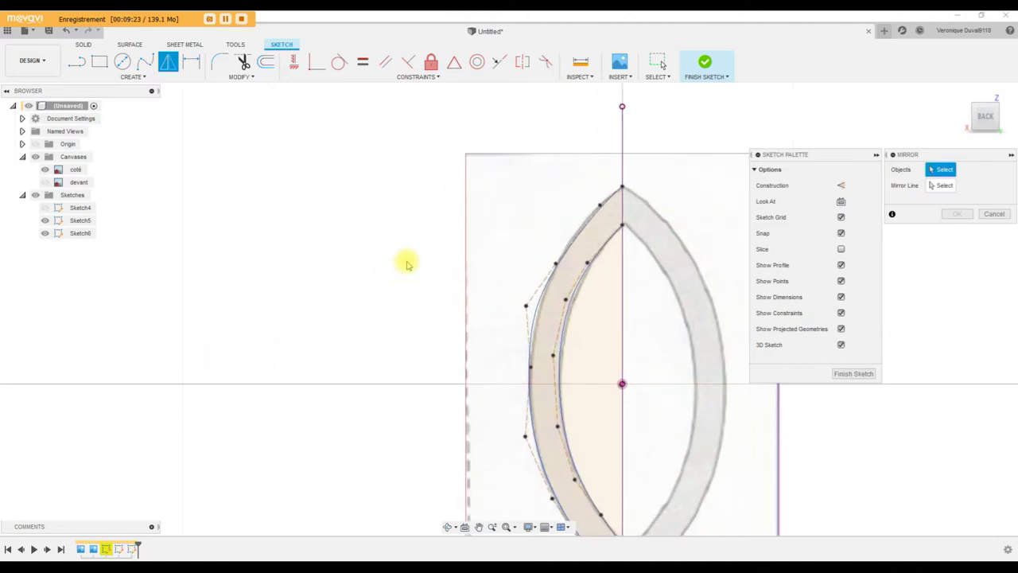
scroll(405, 264, "up", 2)
middle_click_drag(564, 325, 236, 268)
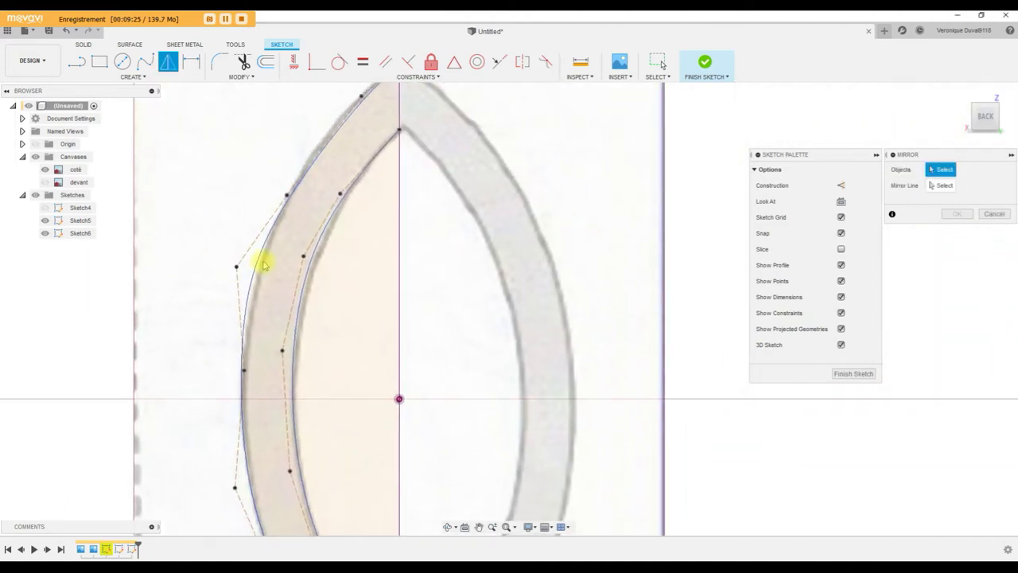
left_click(258, 261)
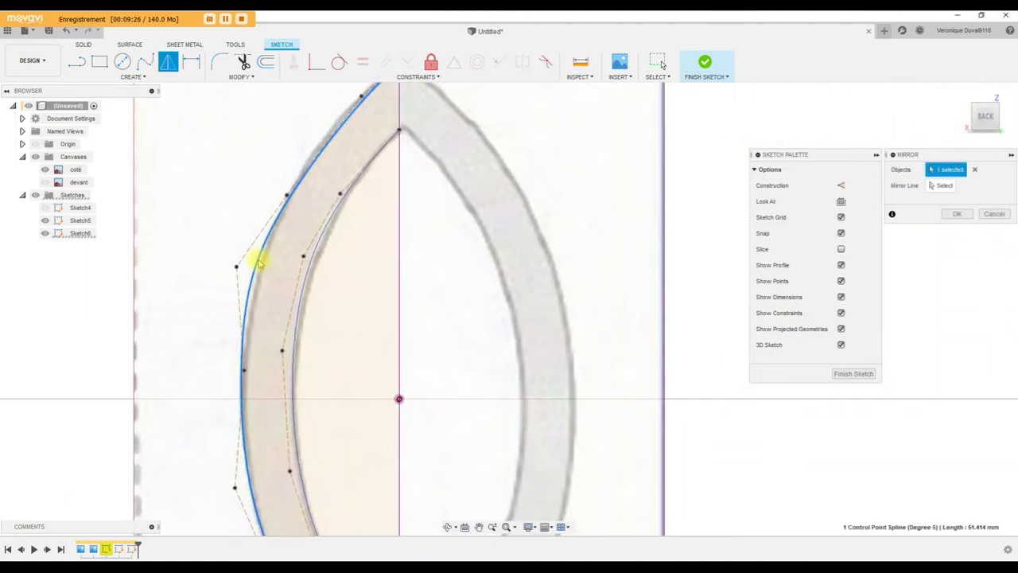
left_click(304, 284)
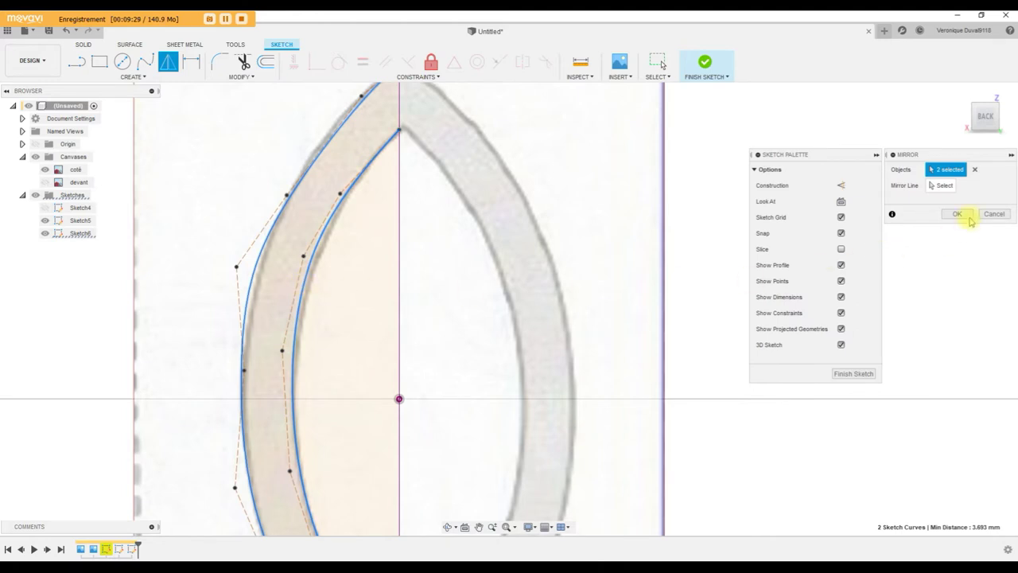
left_click(944, 189)
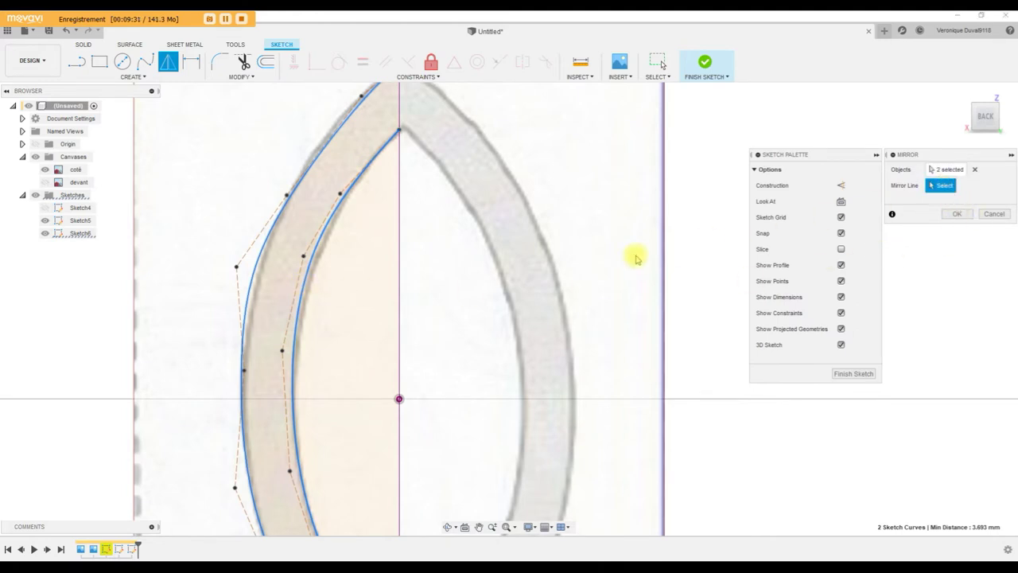
left_click(400, 279)
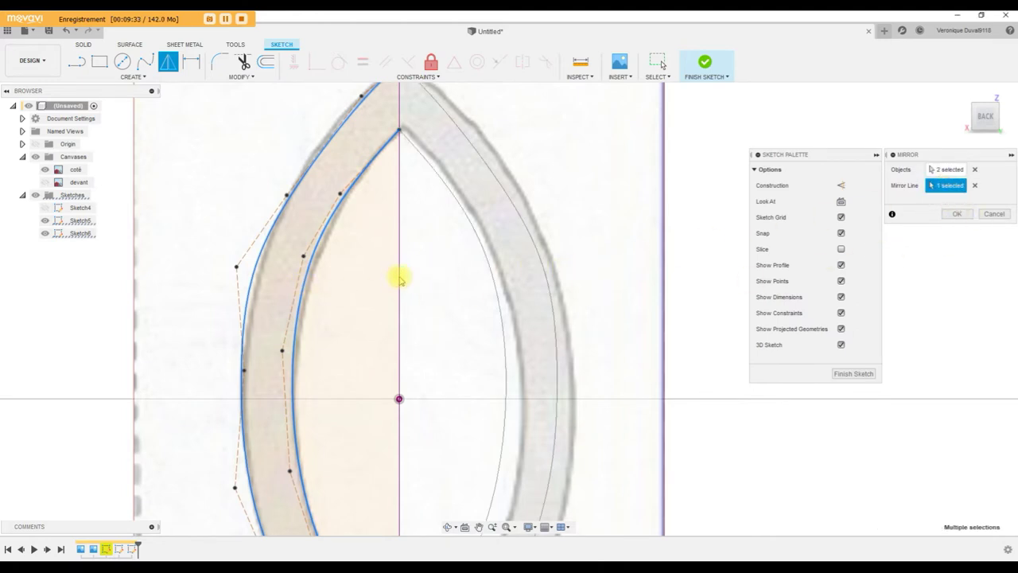
scroll(400, 282, "down", 3)
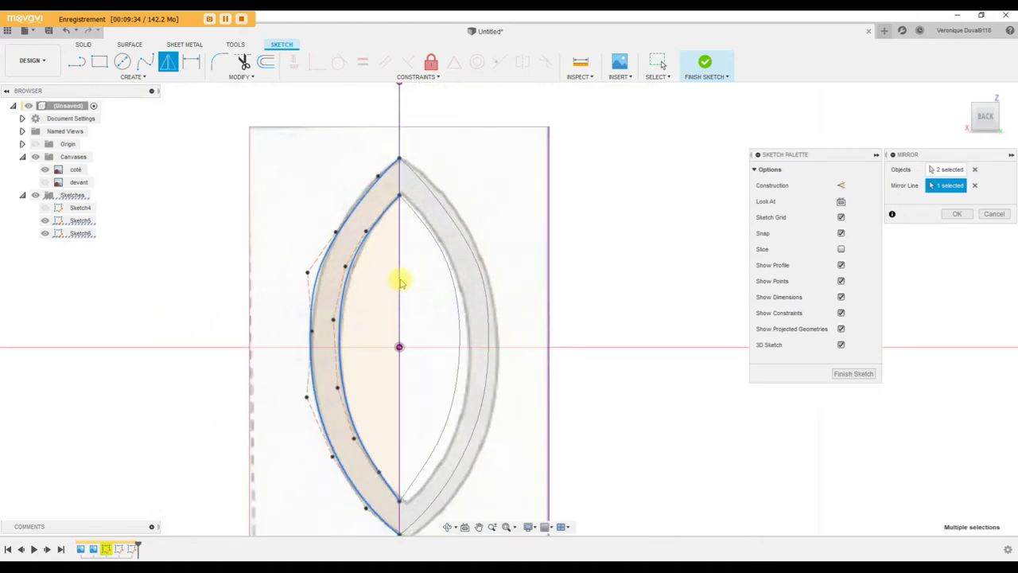
left_click(955, 215)
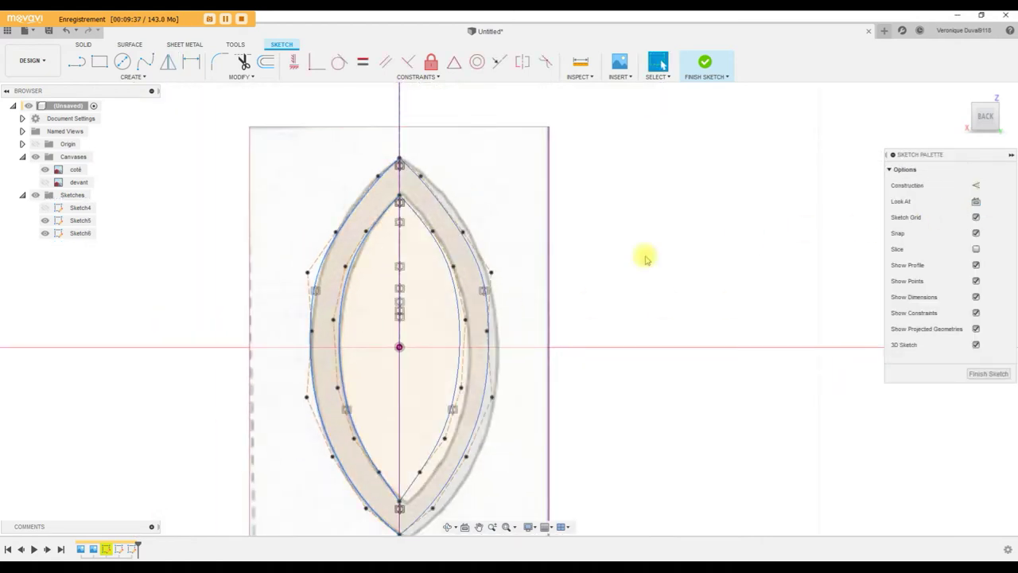
scroll(510, 245, "down", 3)
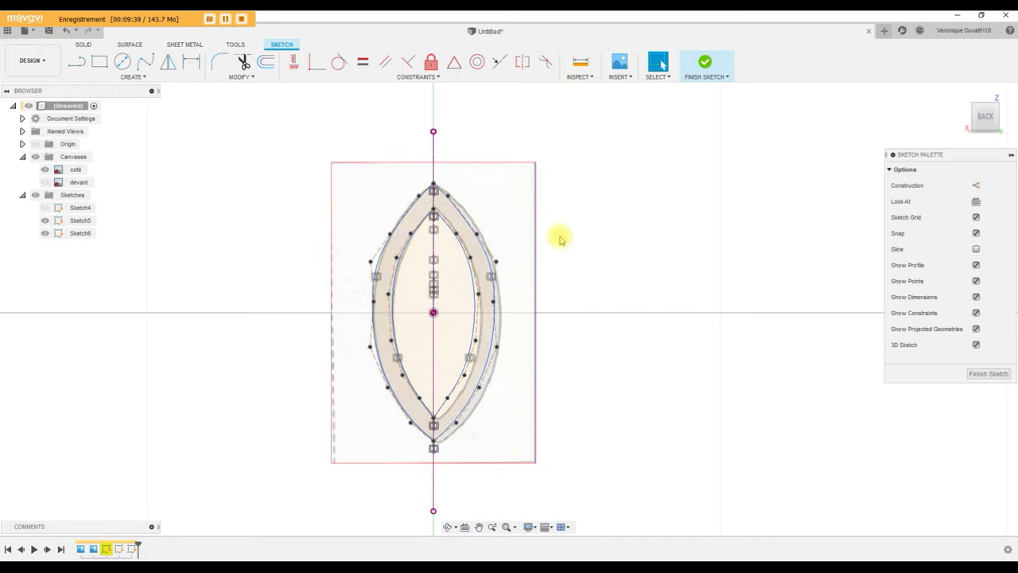
left_click(705, 63)
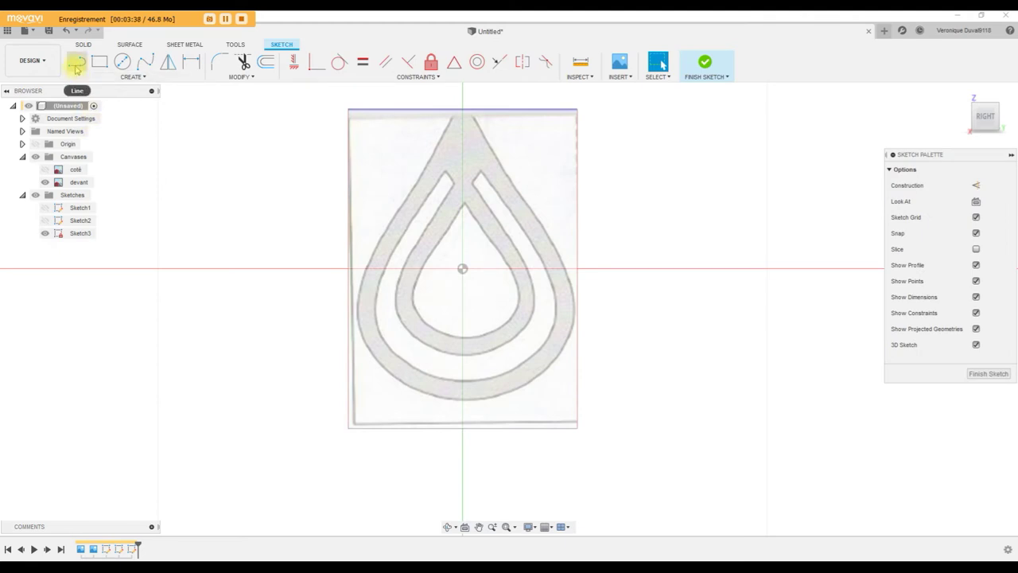
Draw a construction line from the sketch origin up to the teardrop's top.
left_click(77, 64)
left_click(976, 186)
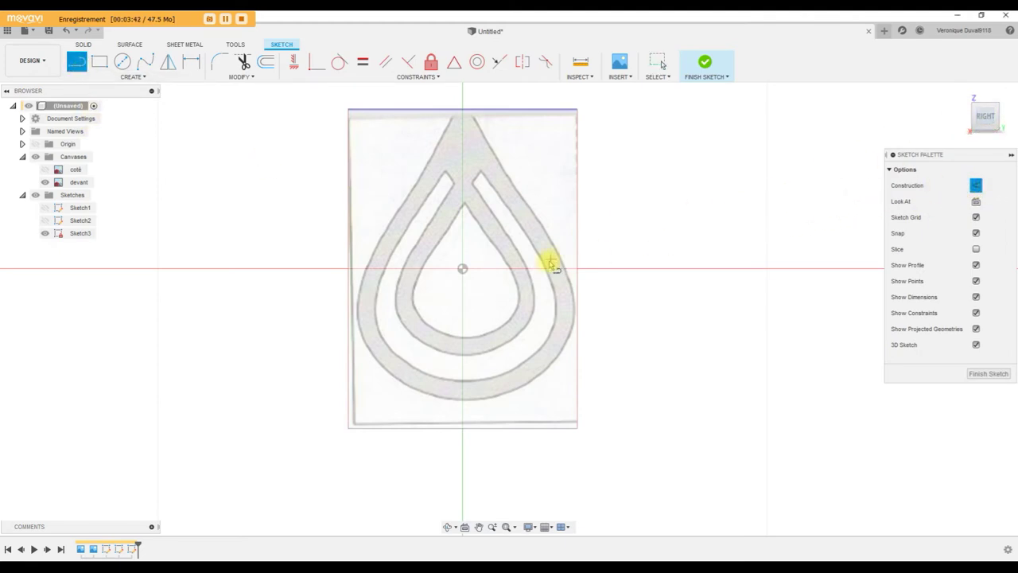
left_click(463, 271)
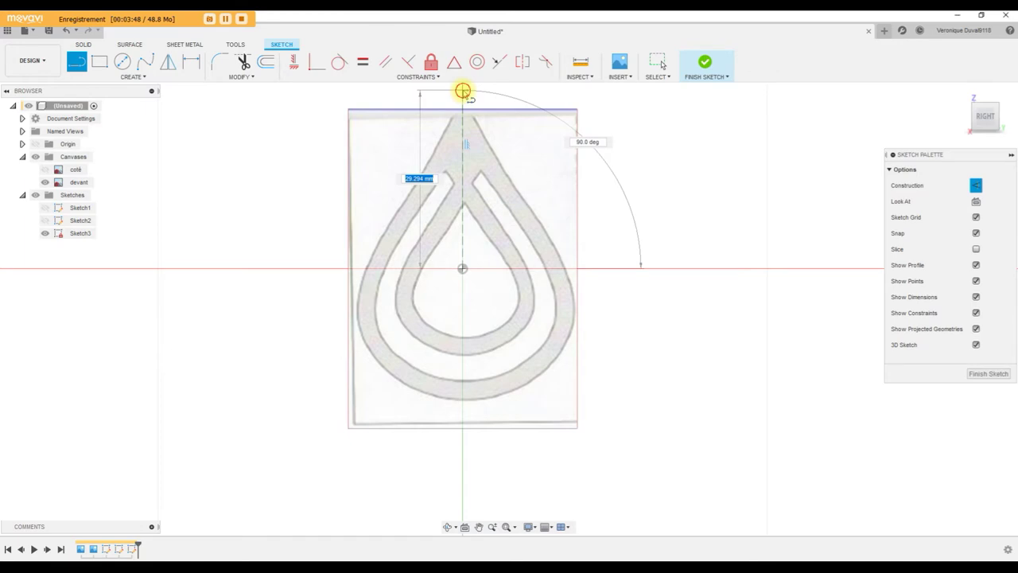
left_click(463, 92)
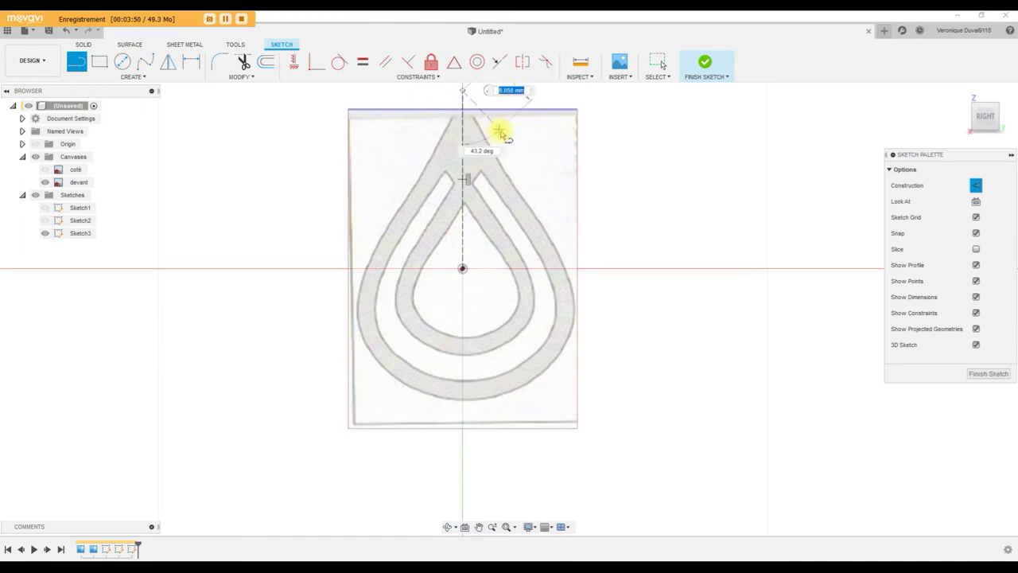
scroll(498, 130, "up", 1)
middle_click_drag(504, 121, 501, 205)
key("Escape")
Extend a construction line from the origin down below the teardrop and finish the sketch.
scroll(485, 254, "up", 1)
scroll(485, 276, "down", 2)
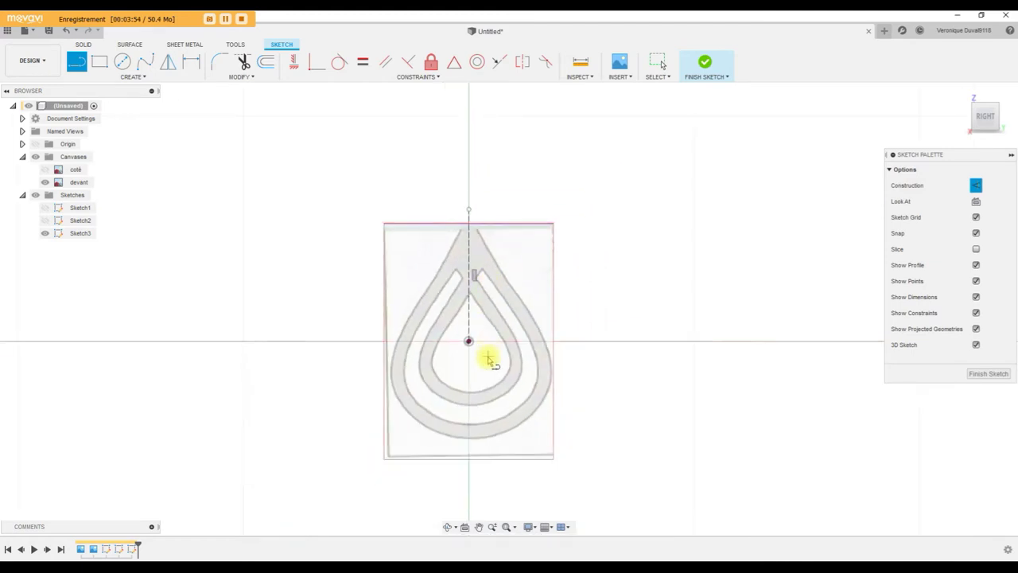
left_click(469, 342)
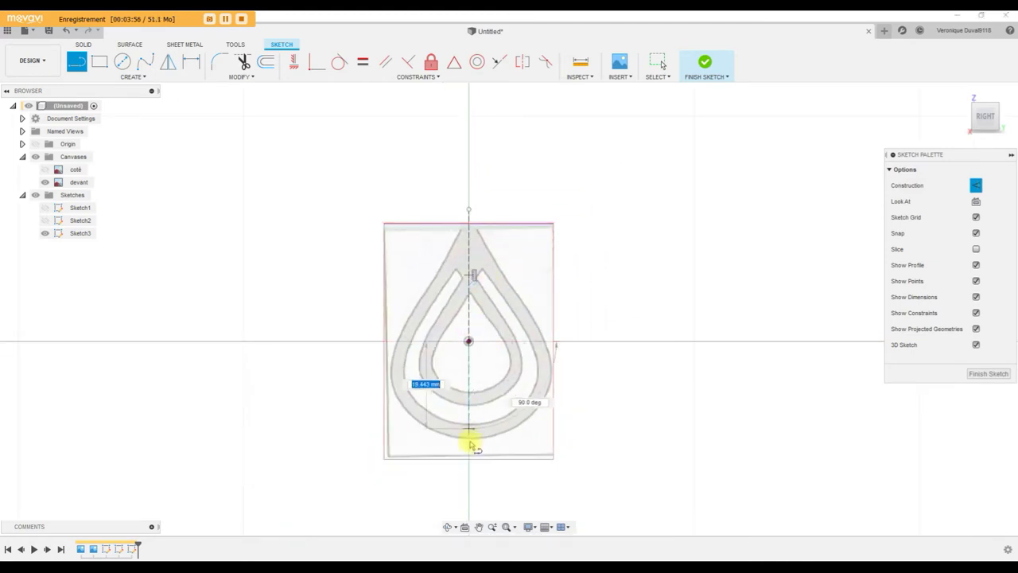
double_click(469, 496)
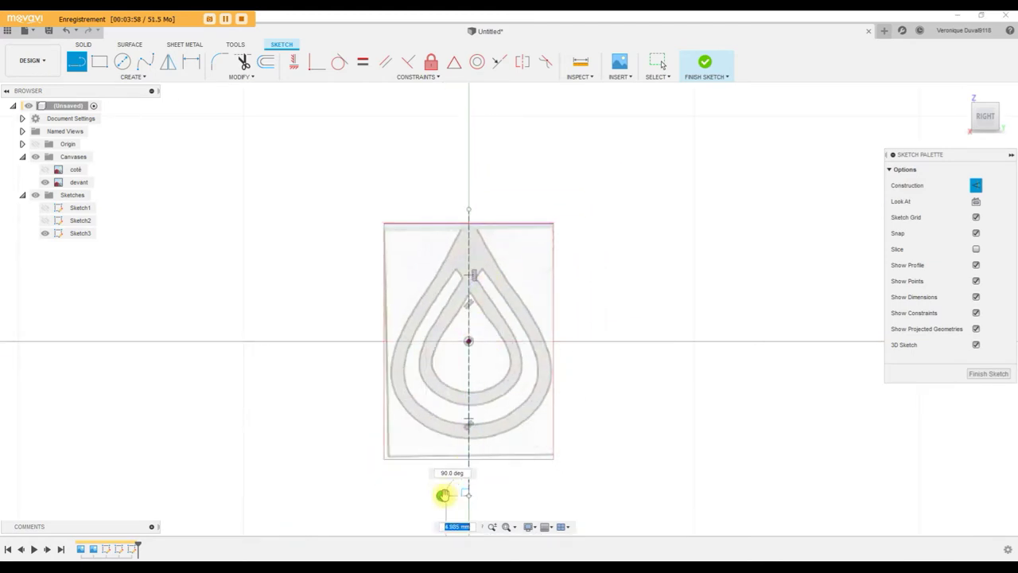
middle_click_drag(463, 434, 454, 353)
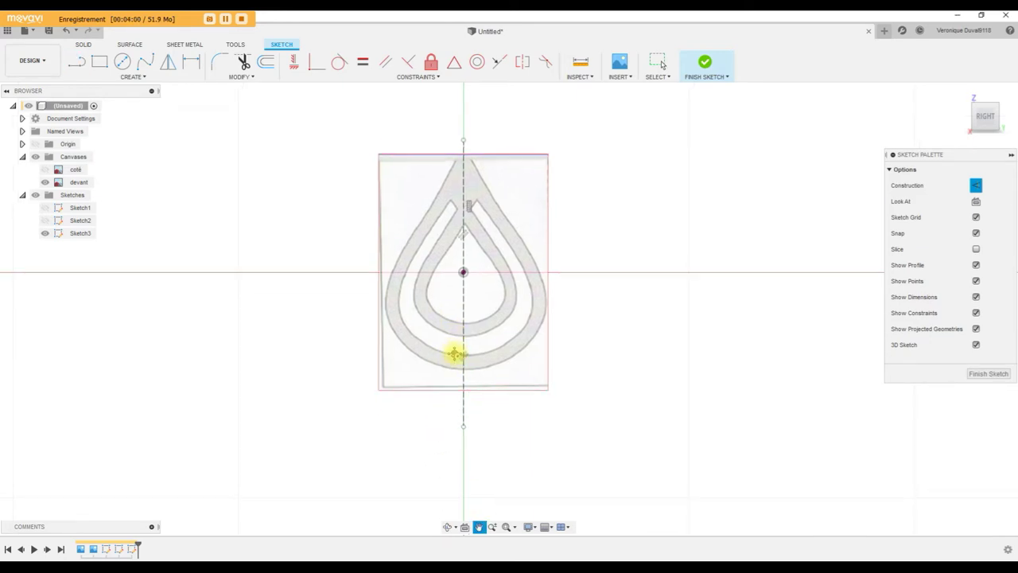
left_click(989, 374)
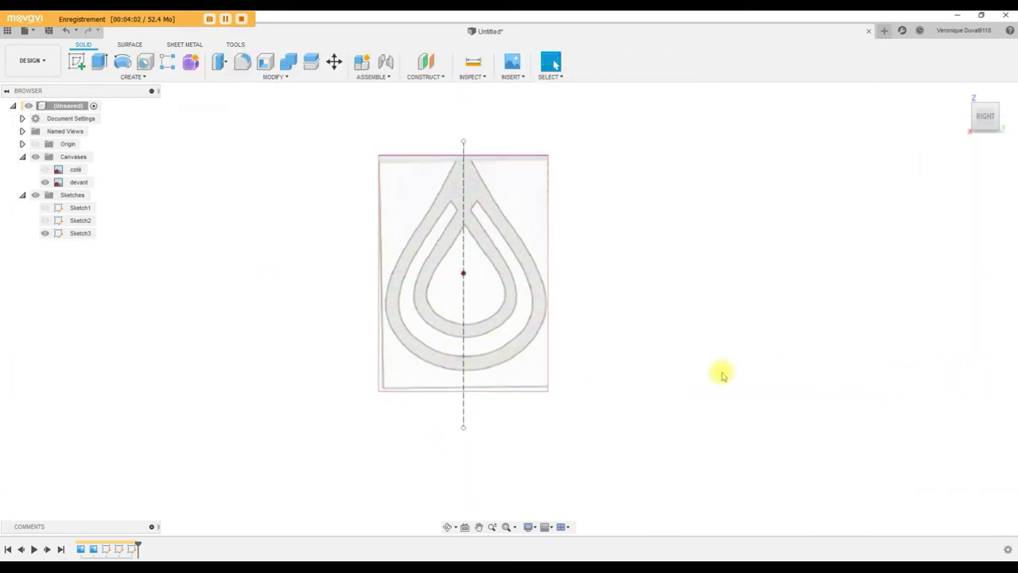
Start a new sketch on the teardrop plane with the Control Point Spline tool.
left_click(77, 62)
left_click(493, 245)
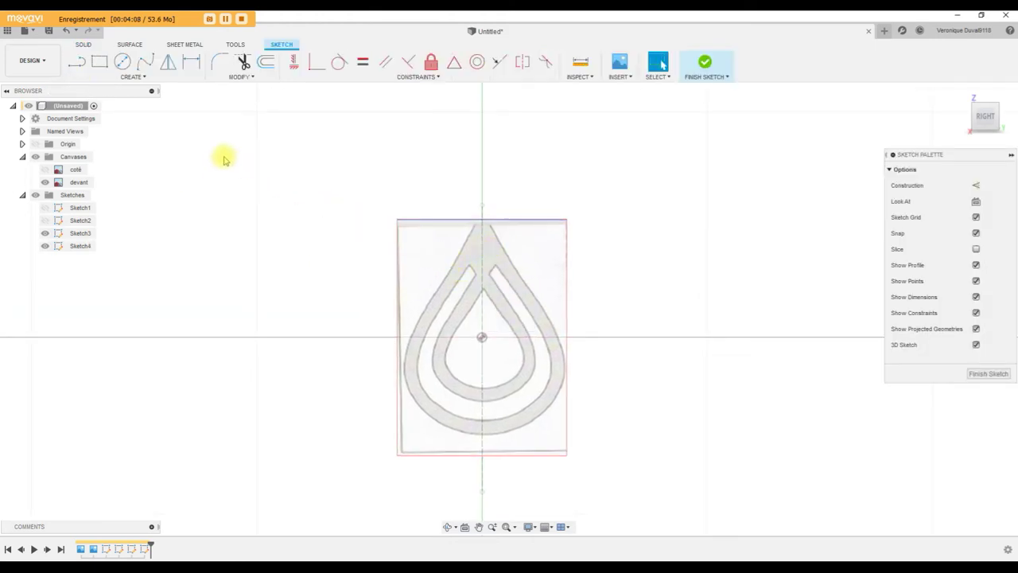
left_click(130, 77)
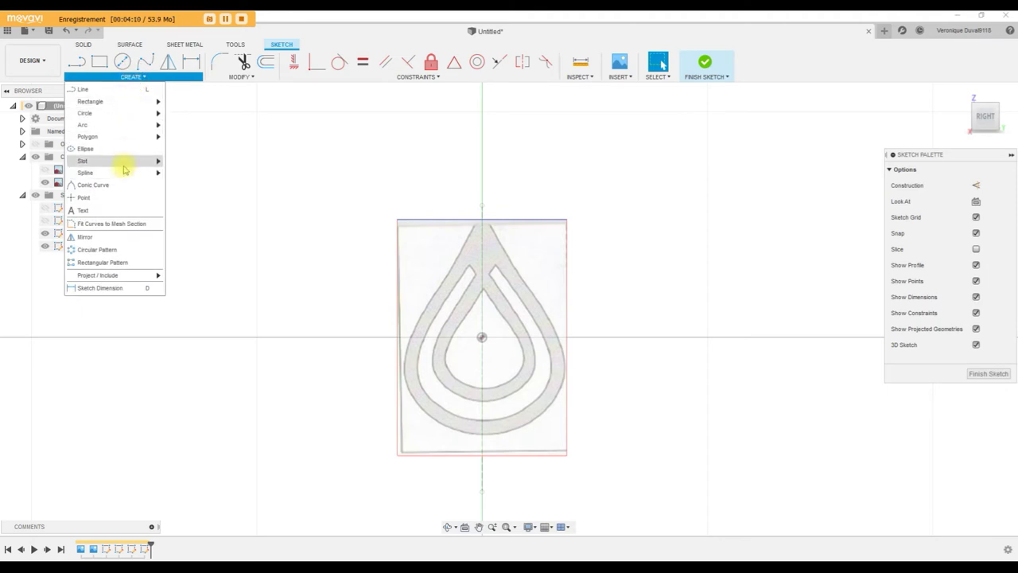
mouse_move(85, 173)
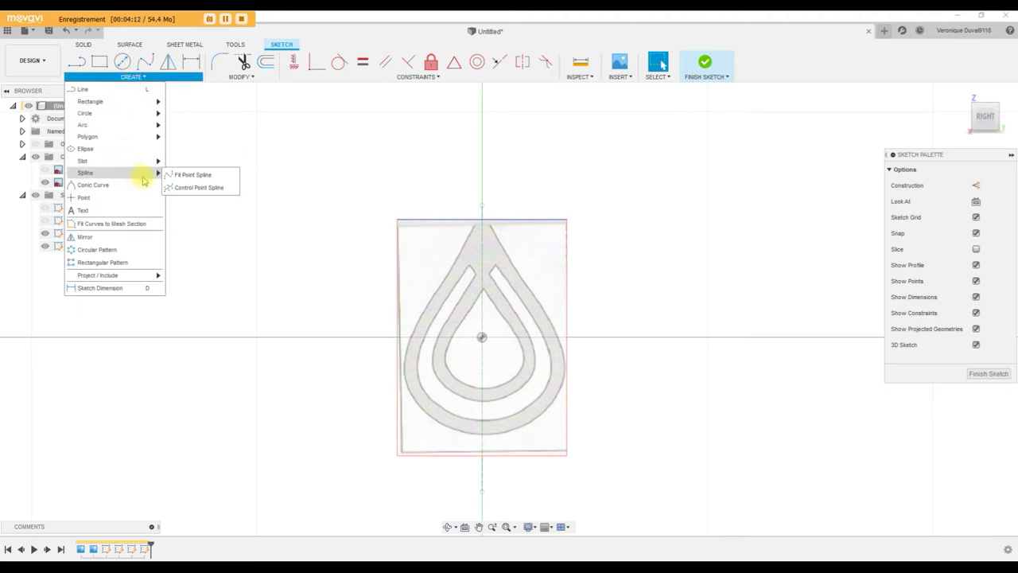
left_click(193, 187)
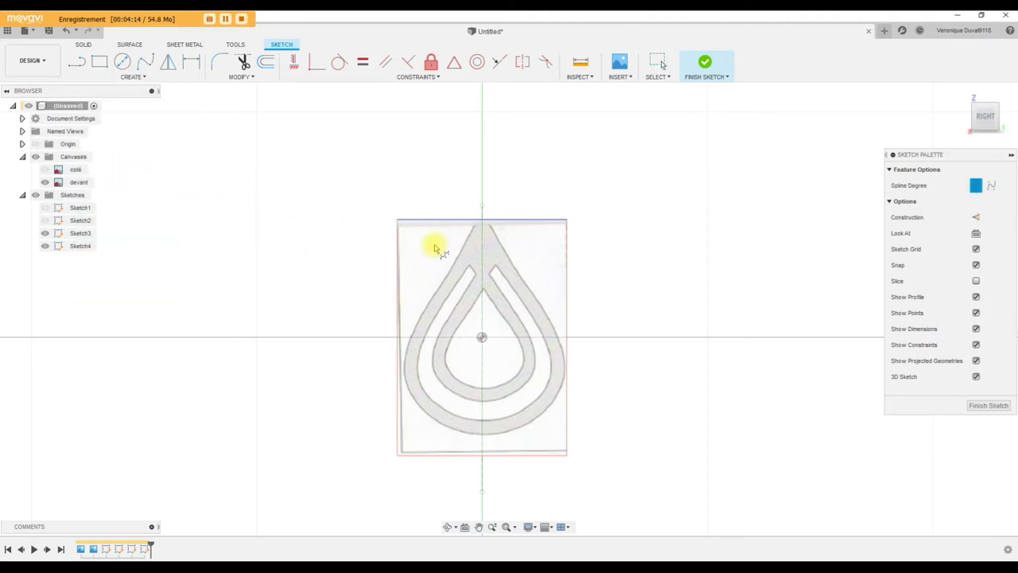
Trace the teardrop's outer left edge from the tip down to the centre line.
left_click(482, 212)
left_click(470, 231)
left_click(459, 253)
left_click(438, 287)
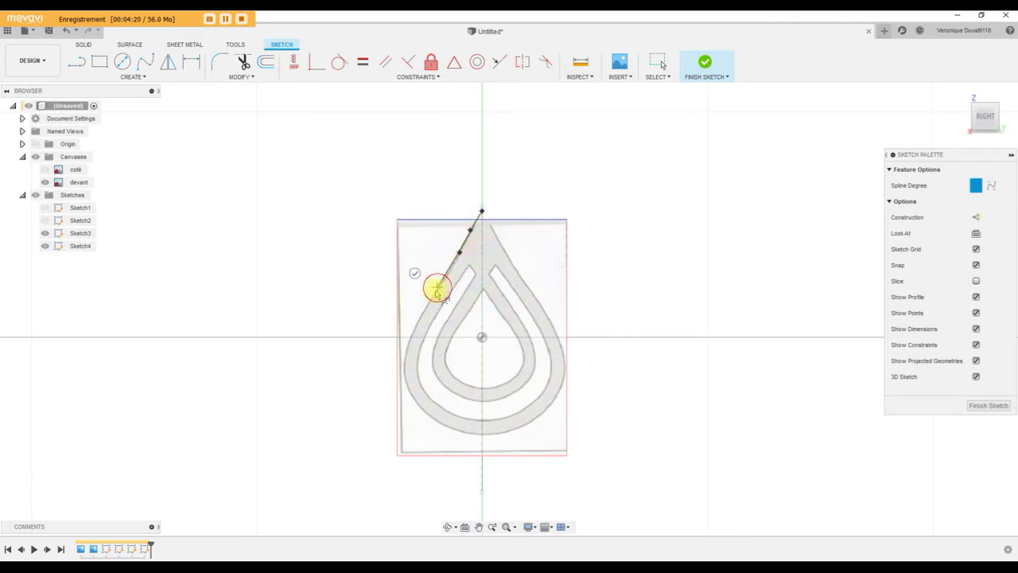
left_click(413, 327)
left_click(406, 352)
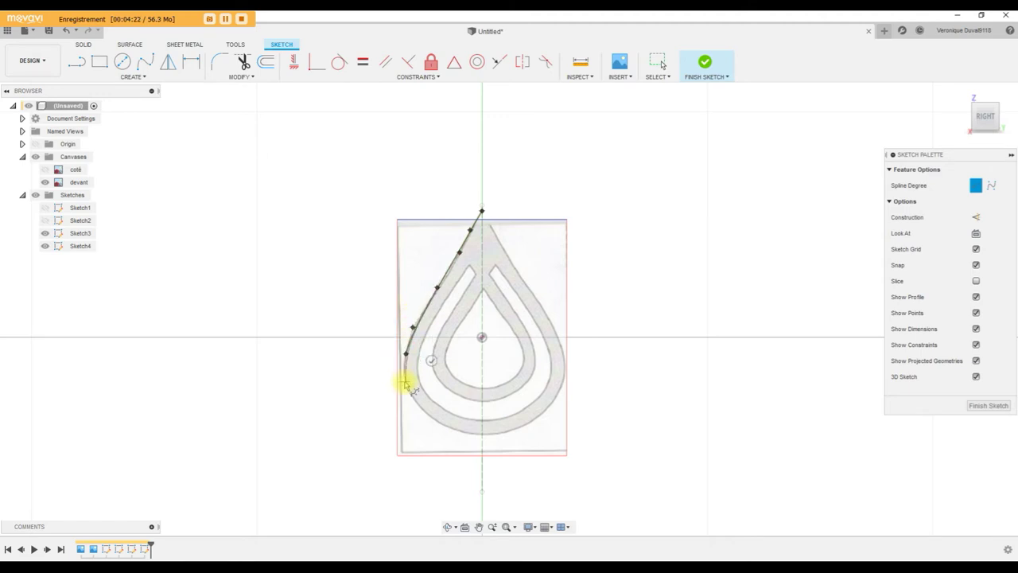
left_click(401, 381)
left_click(415, 403)
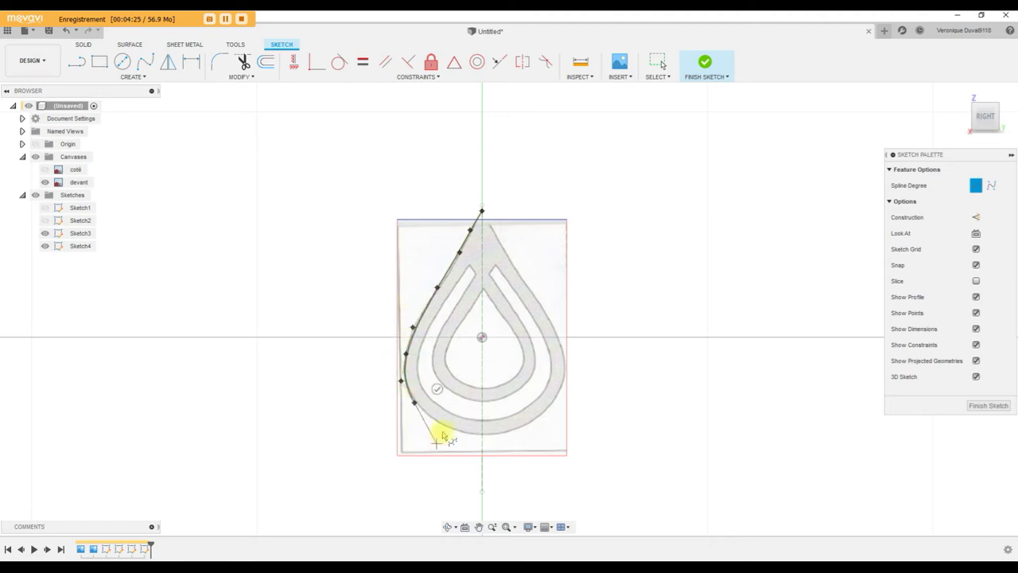
left_click(435, 422)
left_click(461, 433)
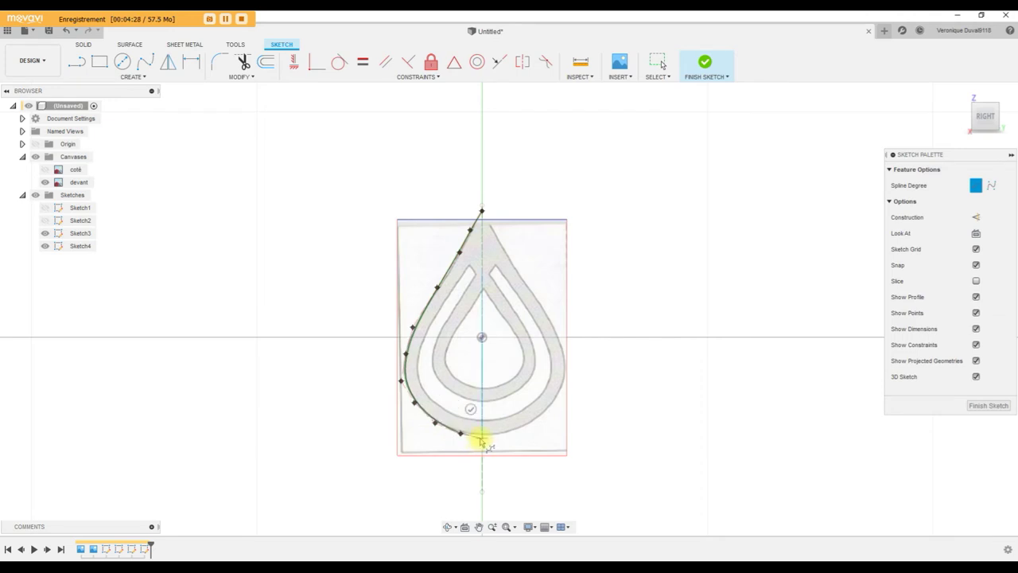
double_click(485, 432)
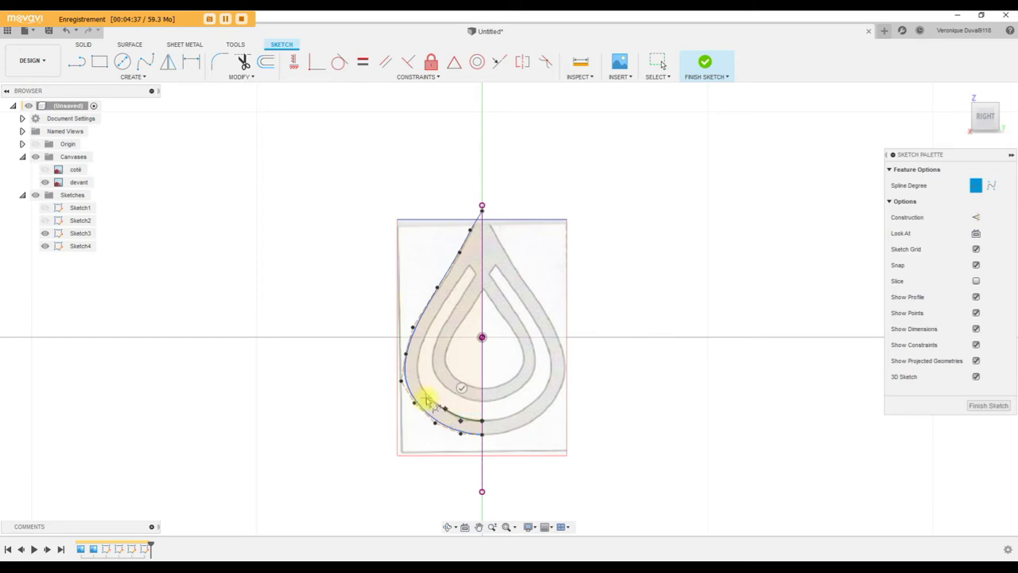
Trace the outer band's inner left edge as a spline up to the centre line.
left_click(421, 342)
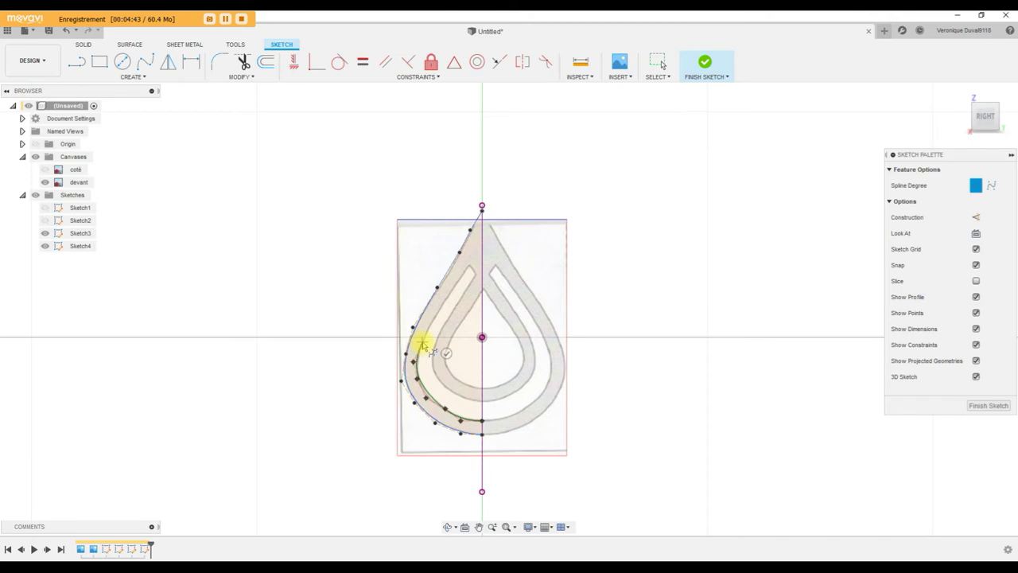
left_click(434, 320)
left_click(450, 293)
left_click(469, 266)
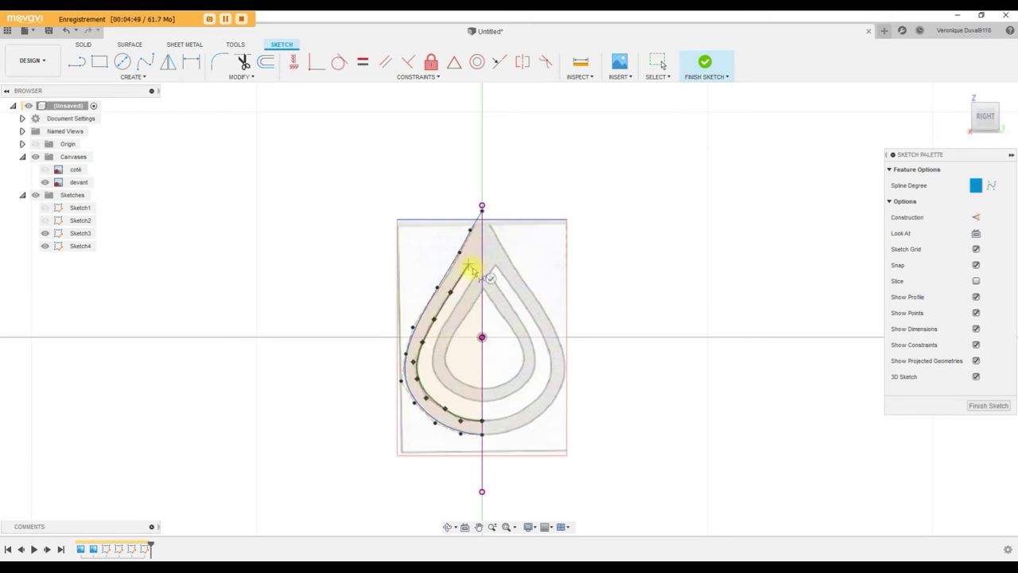
left_click(491, 278)
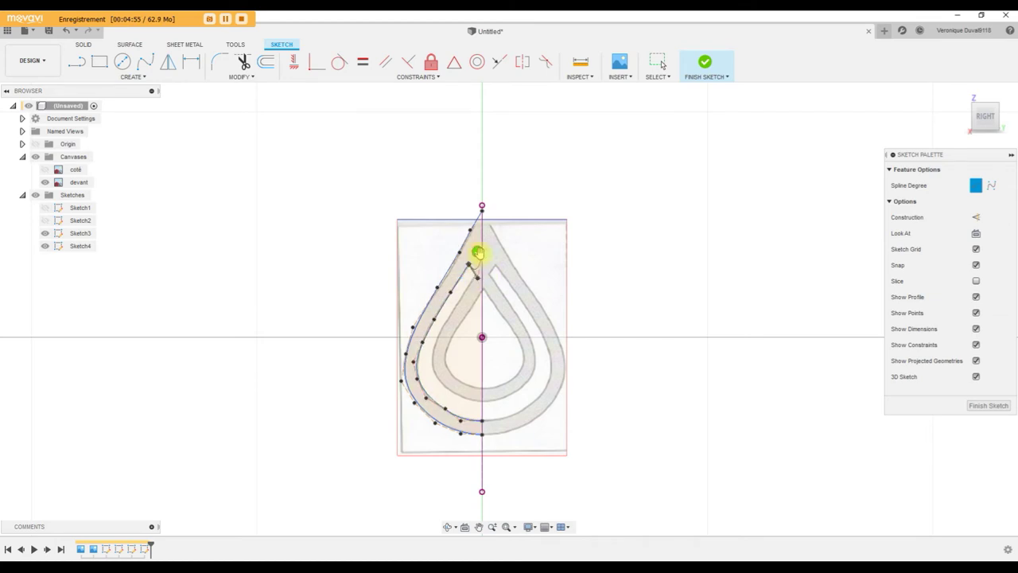
Trace the inner band's outer left edge as a spline ending on the centre line.
left_click(457, 303)
left_click(437, 336)
left_click(428, 364)
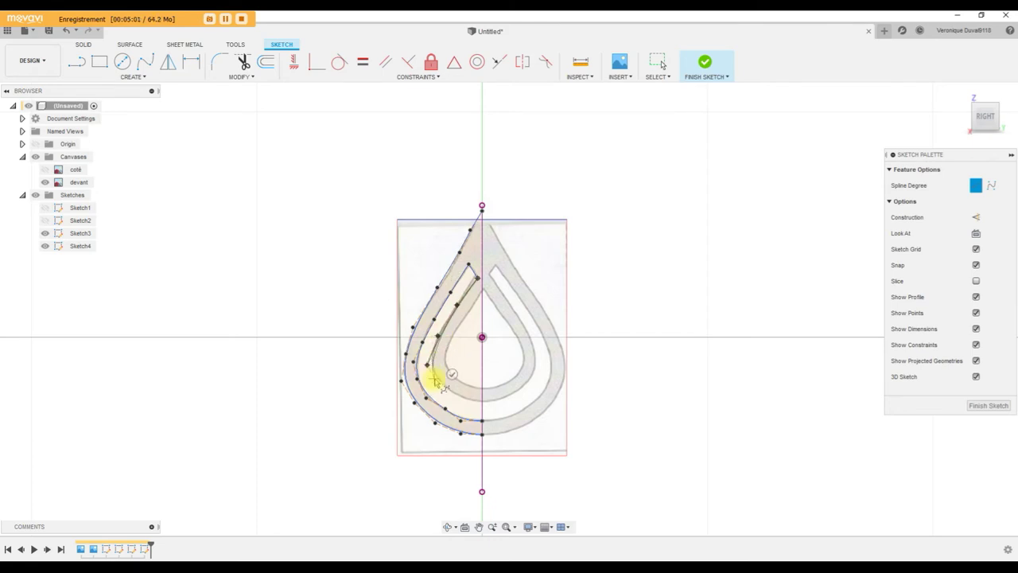
left_click(450, 398)
left_click(471, 399)
double_click(481, 402)
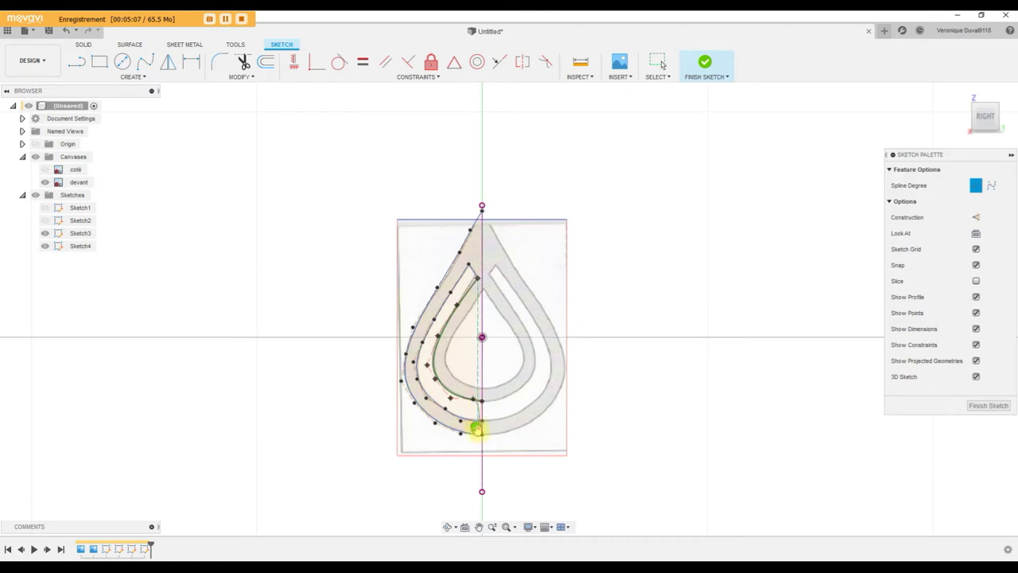
Trace the innermost left edge as a spline ending on the centre line.
left_click(478, 309)
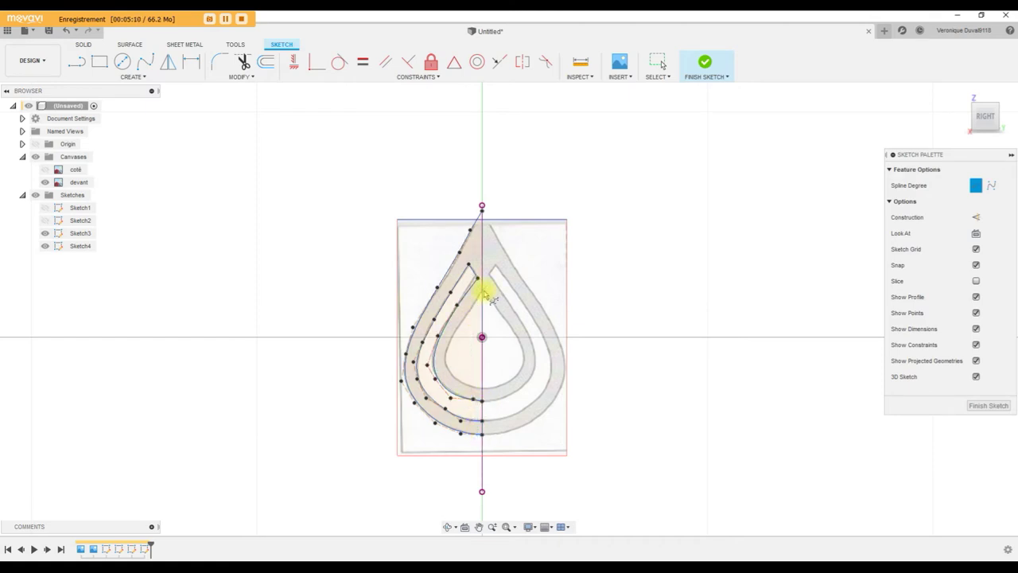
left_click(473, 307)
left_click(451, 335)
left_click(442, 360)
left_click(457, 382)
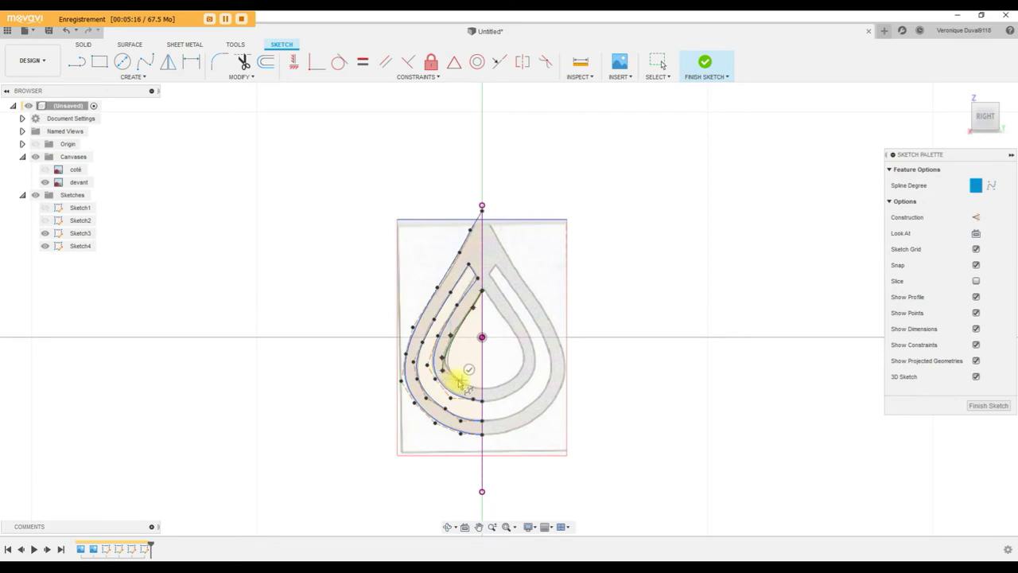
left_click(464, 384)
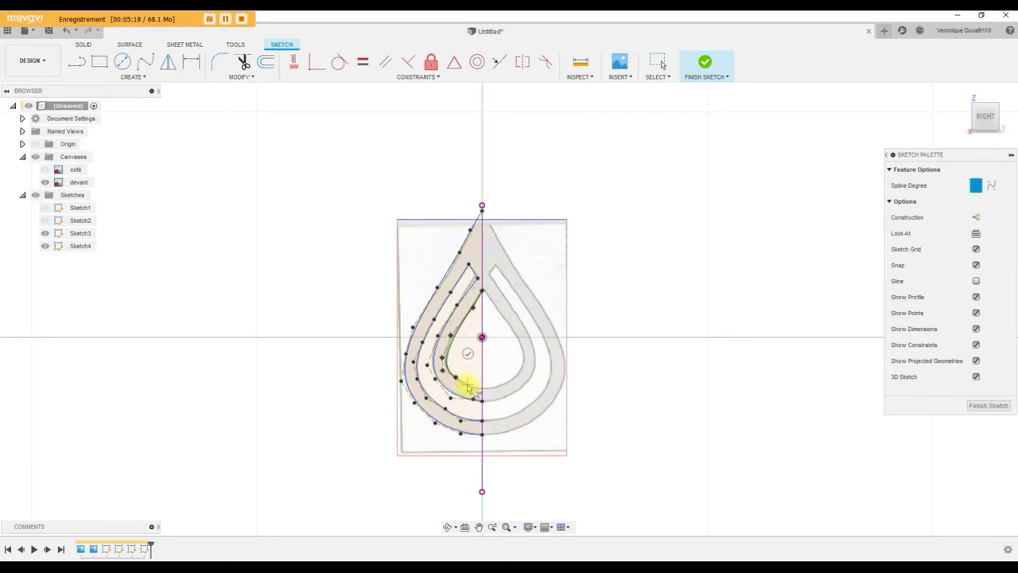
left_click(483, 390)
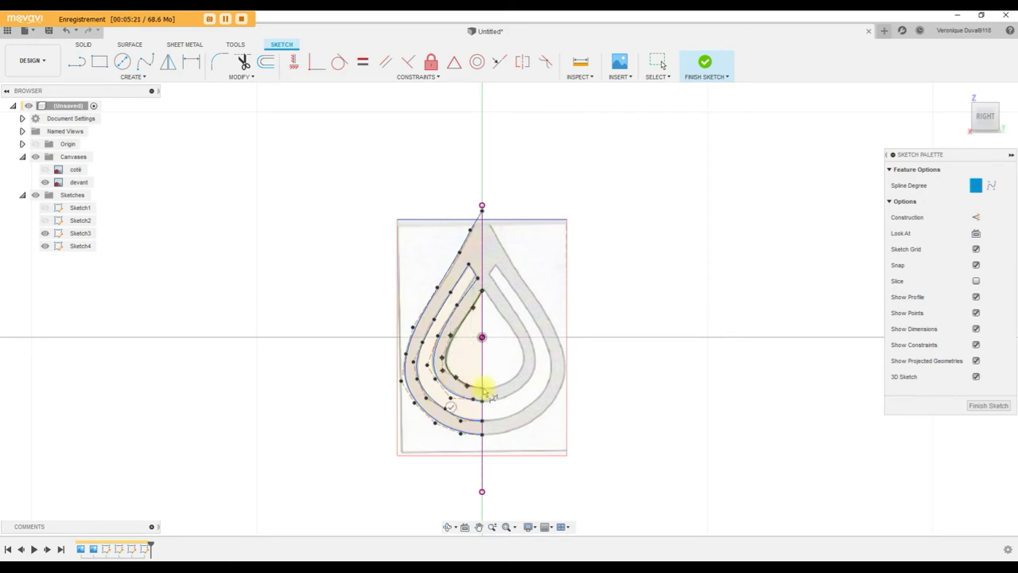
left_click(485, 366)
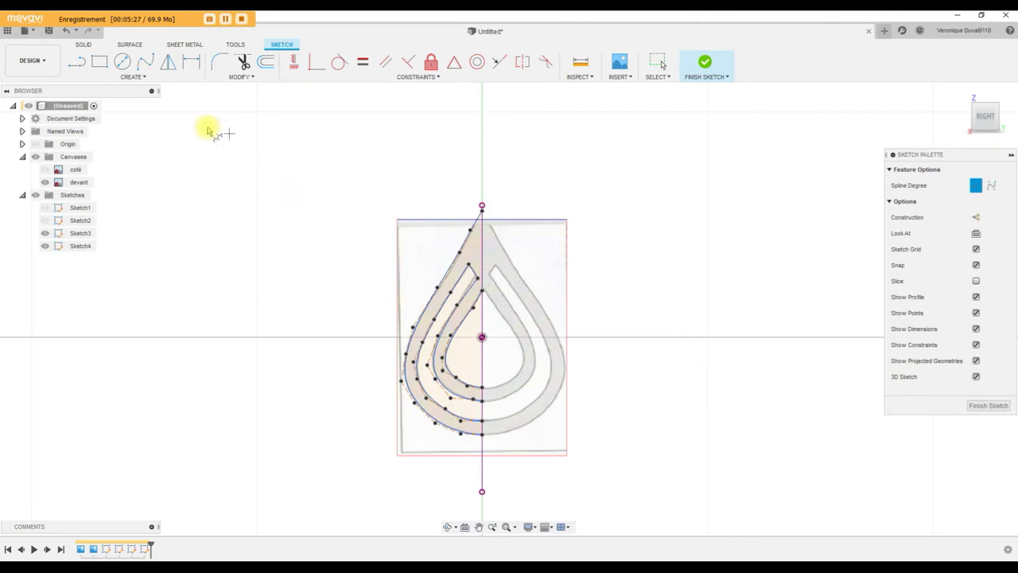
left_click(131, 76)
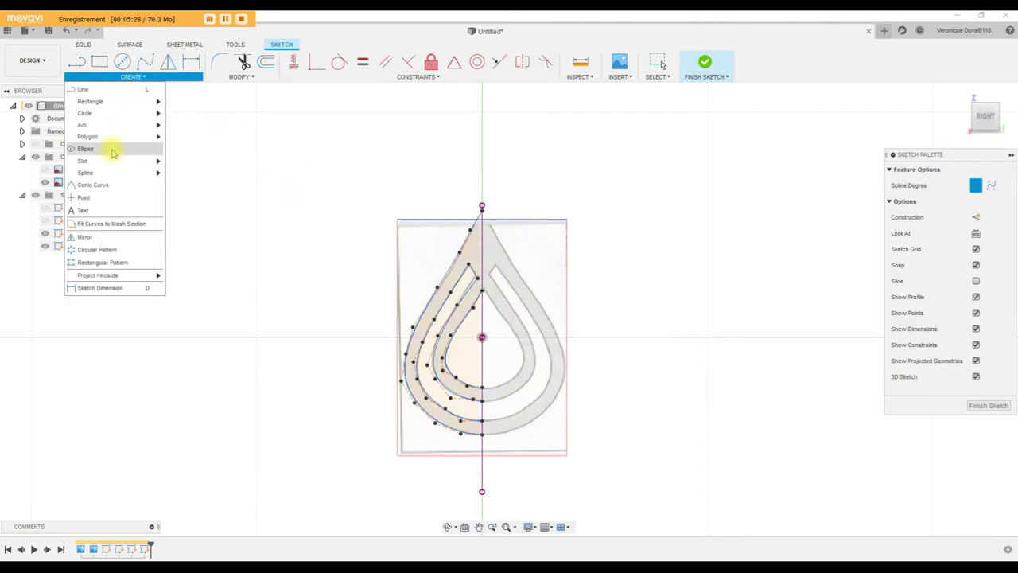
Mirror all four left-half splines about the dashed vertical construction line in Sketch4.
left_click(103, 237)
scroll(446, 313, "up", 3)
scroll(447, 318, "up", 3)
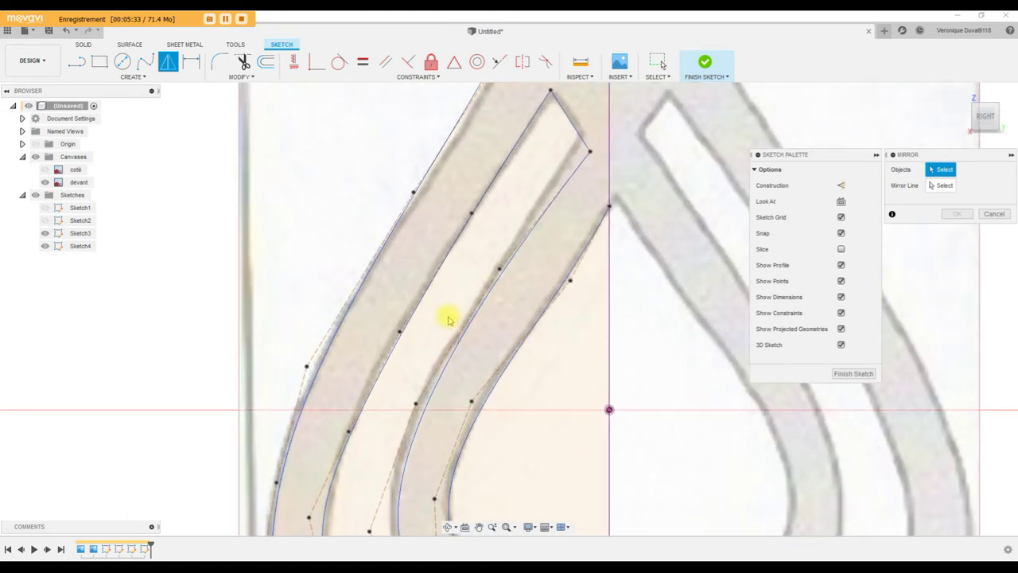
left_click(424, 296)
left_click(424, 298)
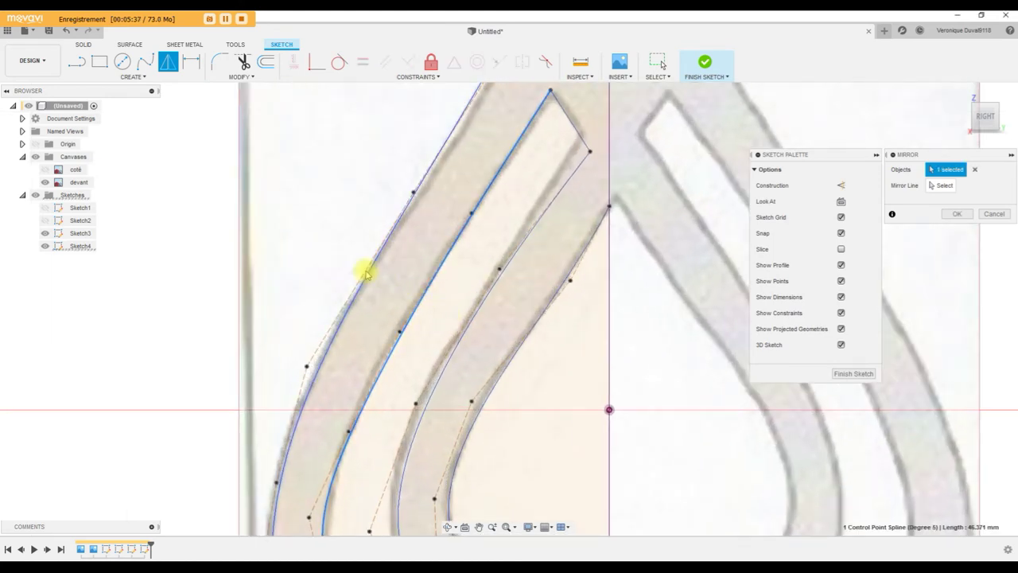
left_click(367, 275)
left_click(473, 316)
left_click(521, 349)
left_click(942, 185)
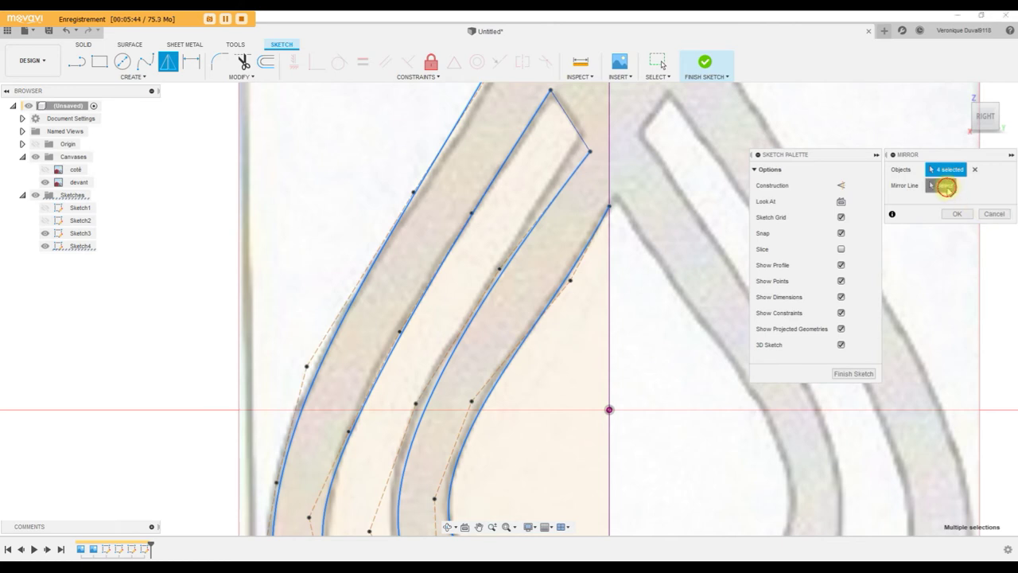
left_click(610, 286)
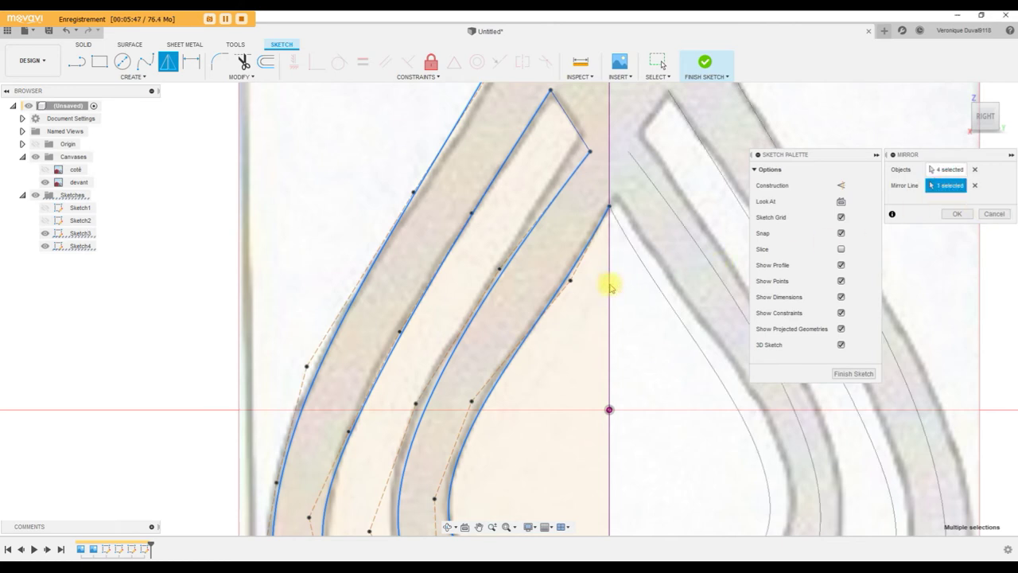
scroll(663, 307, "down", 3)
scroll(664, 307, "down", 2)
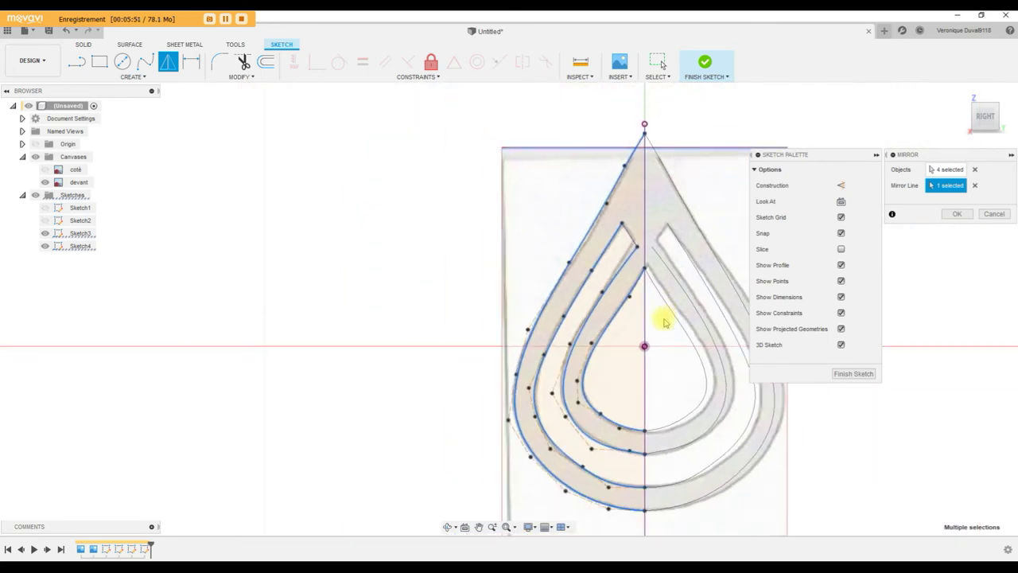
left_click(958, 214)
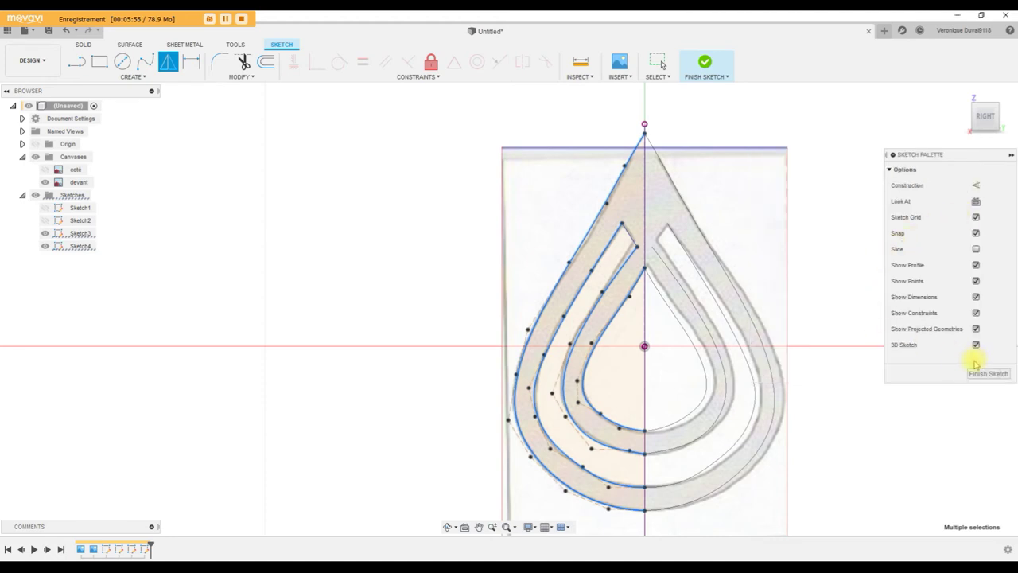
Cancel the started line near the teardrop tip and finish Sketch4.
middle_click_drag(829, 326, 673, 271)
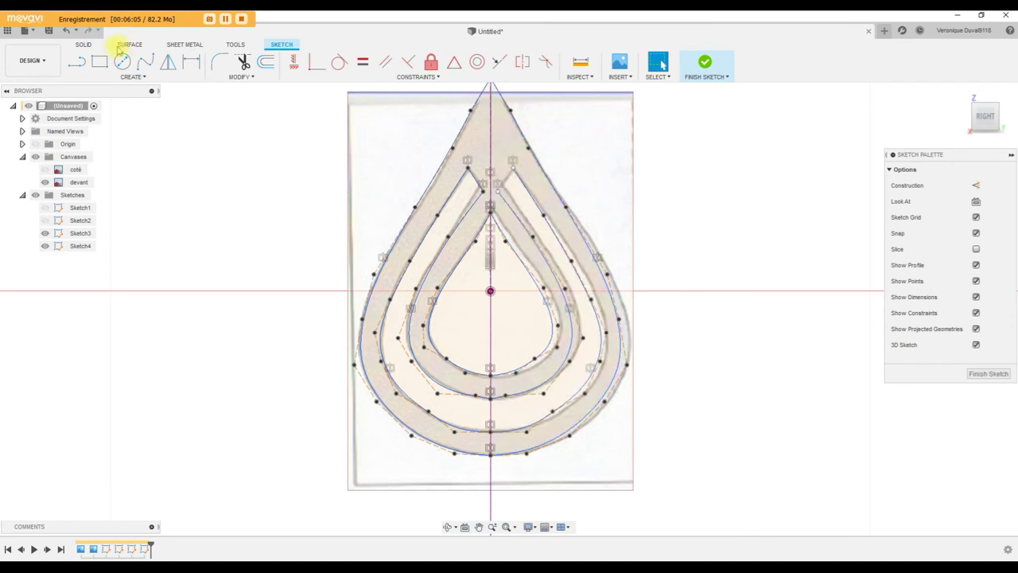
left_click(80, 63)
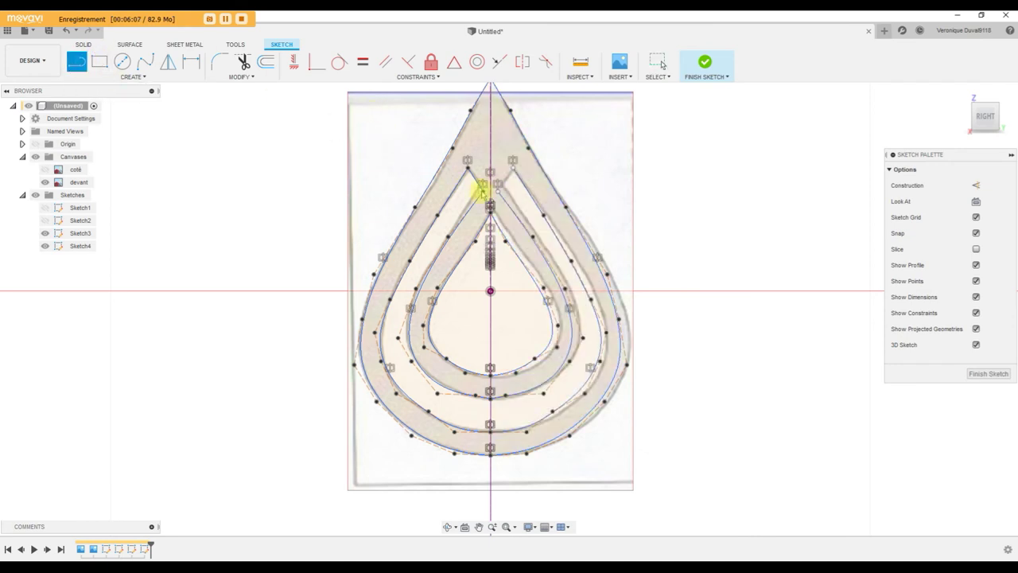
left_click(498, 190)
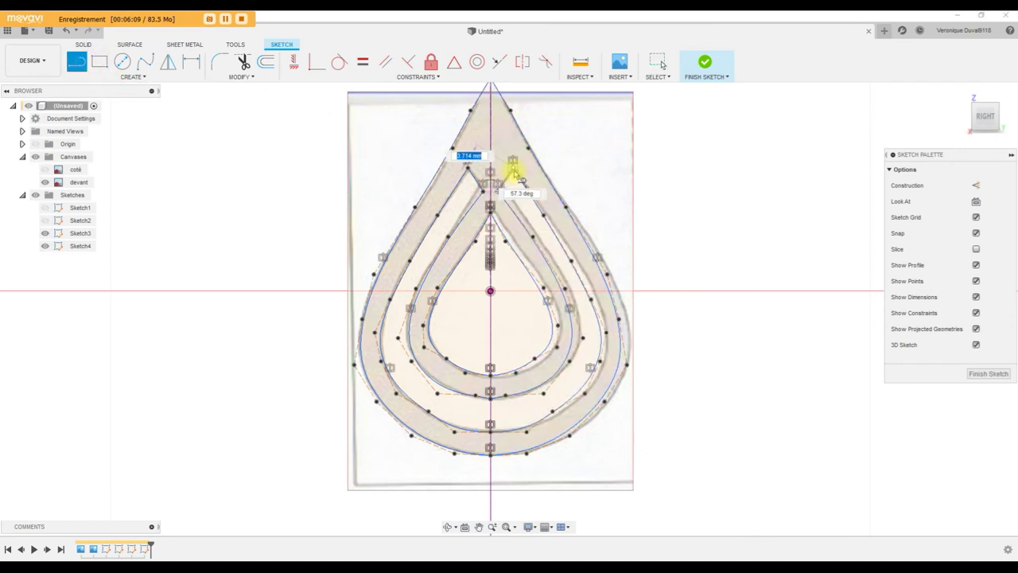
key("Escape")
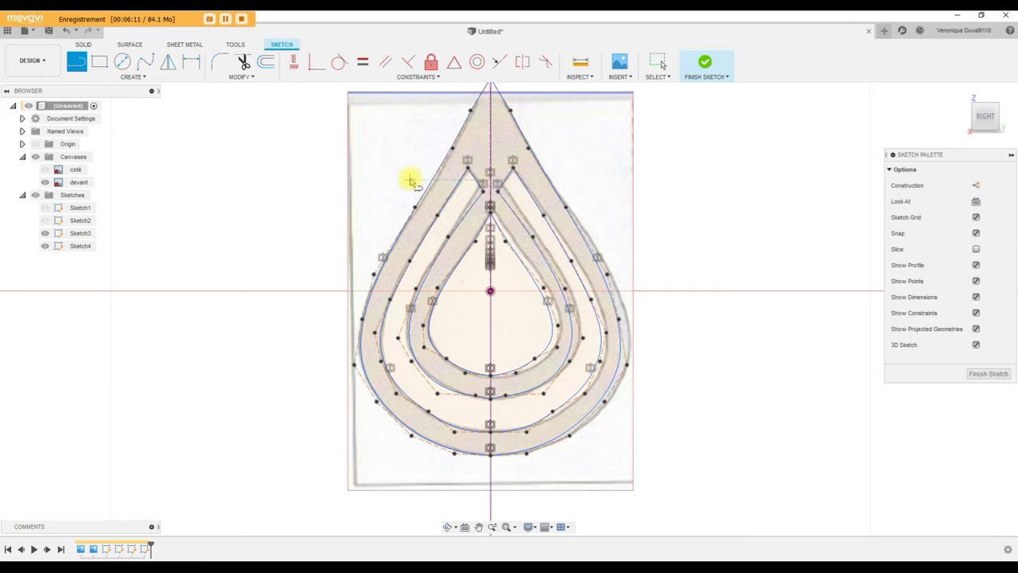
left_click(705, 67)
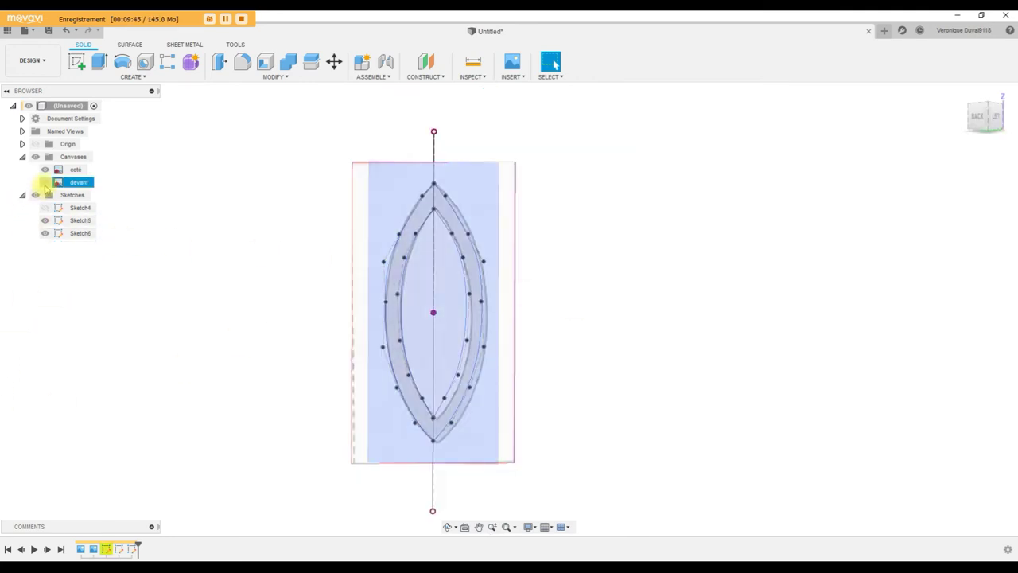
Extrude both Sketch4 ring halves symmetrically to 16.396 mm as a new body.
left_click(44, 208)
middle_click_drag(648, 357, 587, 356, "shift")
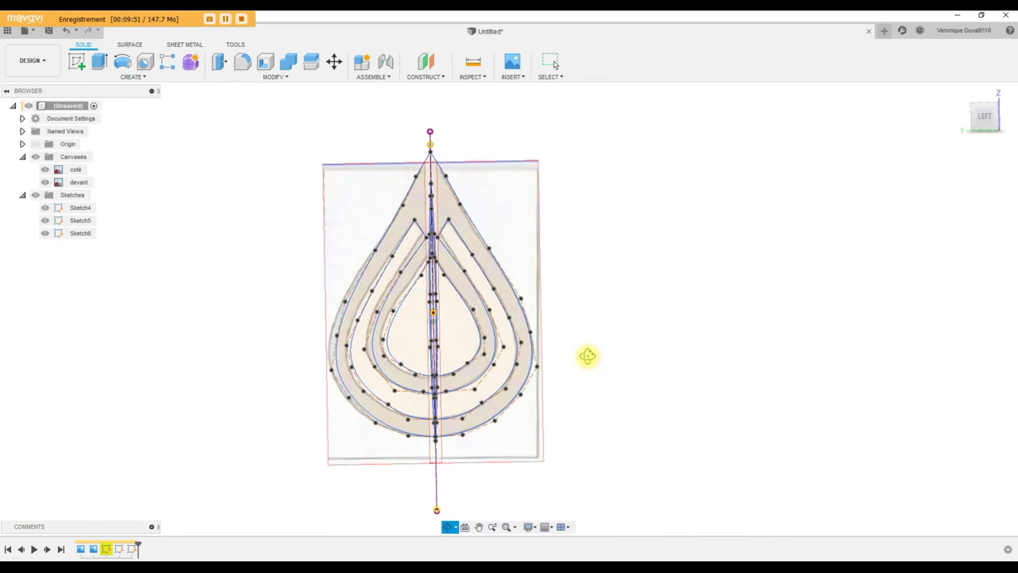
left_click(444, 271)
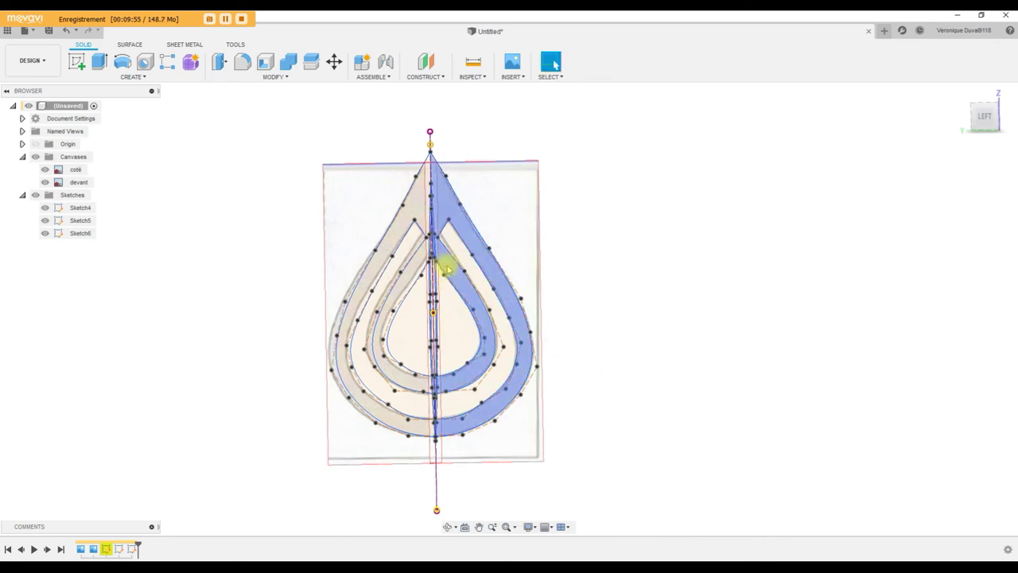
key("e")
left_click(450, 269)
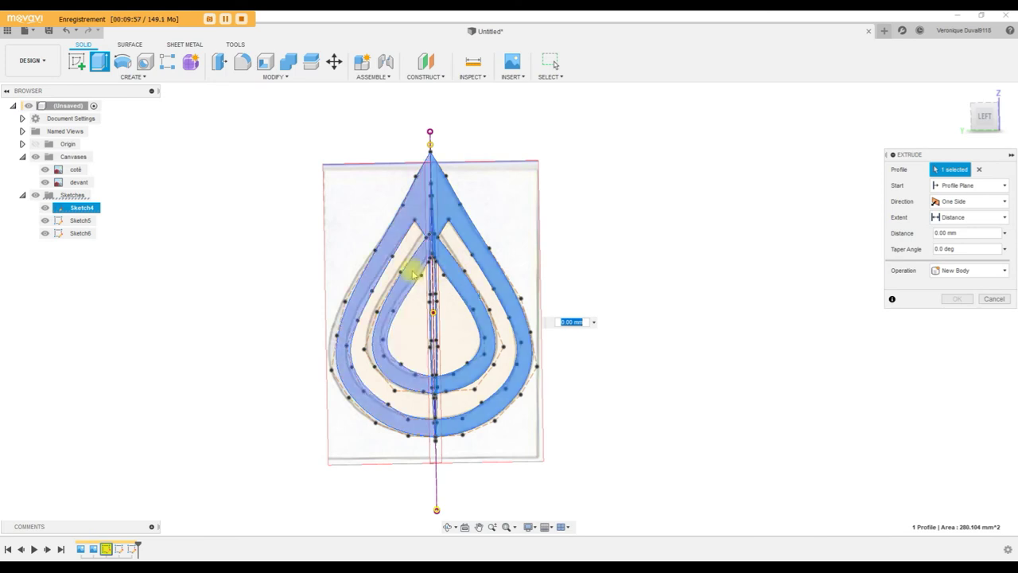
left_click(413, 274)
middle_click_drag(730, 393, 650, 393, "shift")
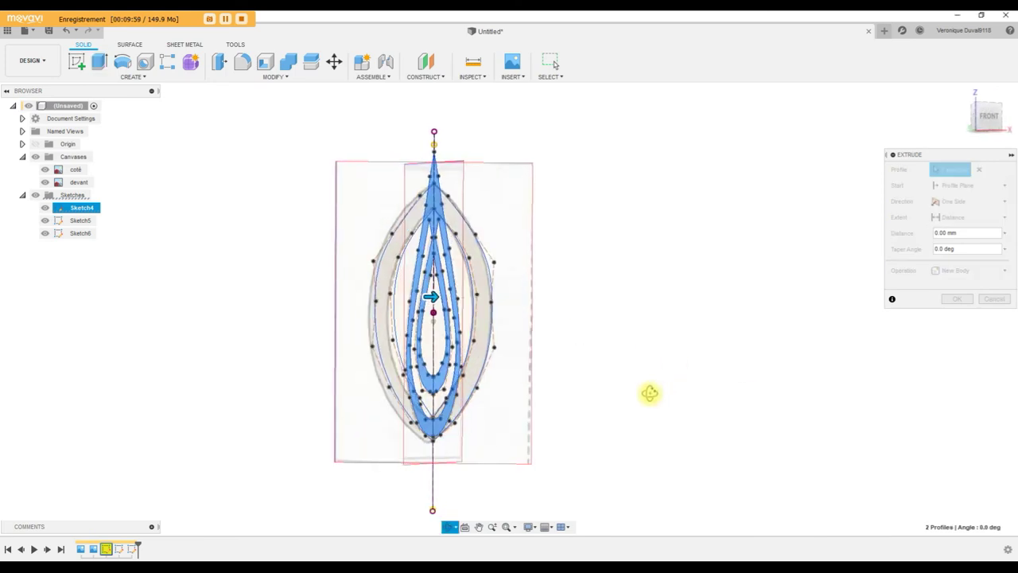
left_click(946, 202)
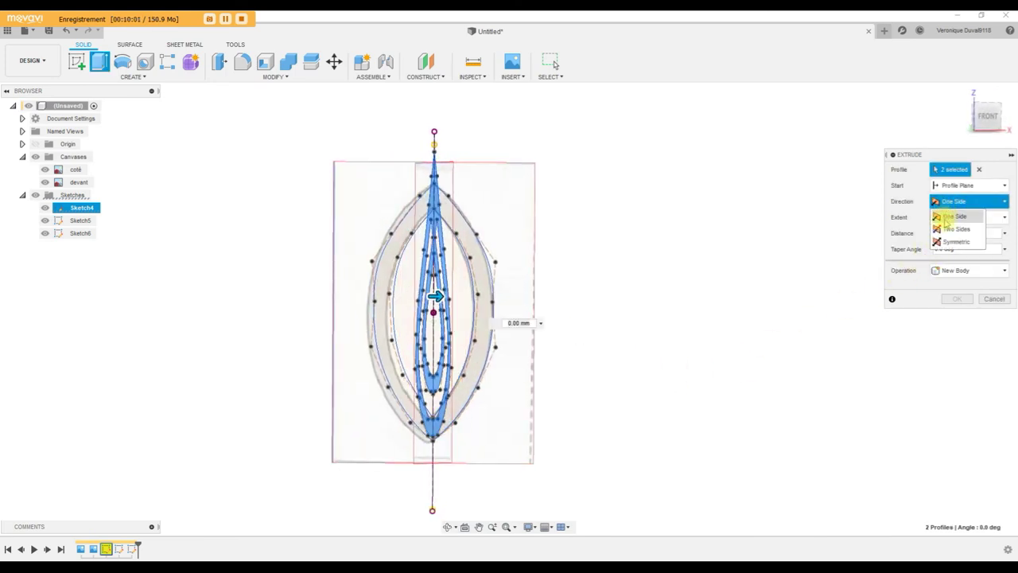
left_click(955, 241)
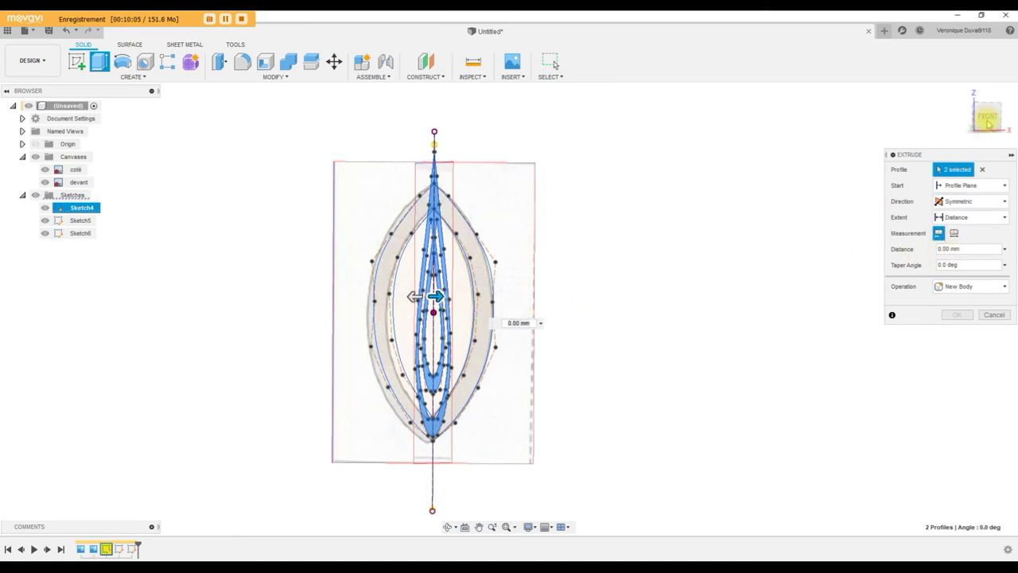
left_click_drag(436, 297, 530, 313)
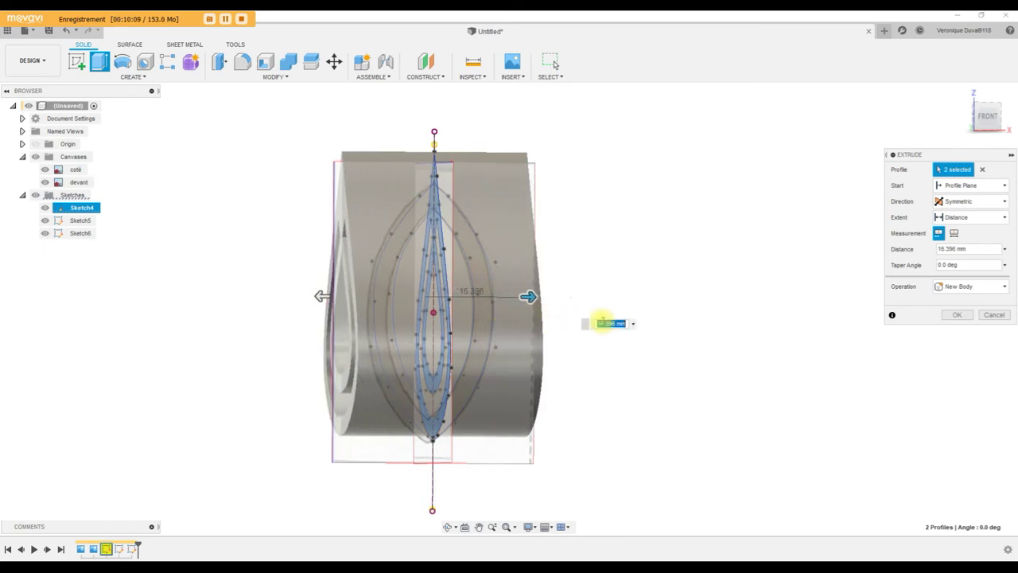
left_click(958, 314)
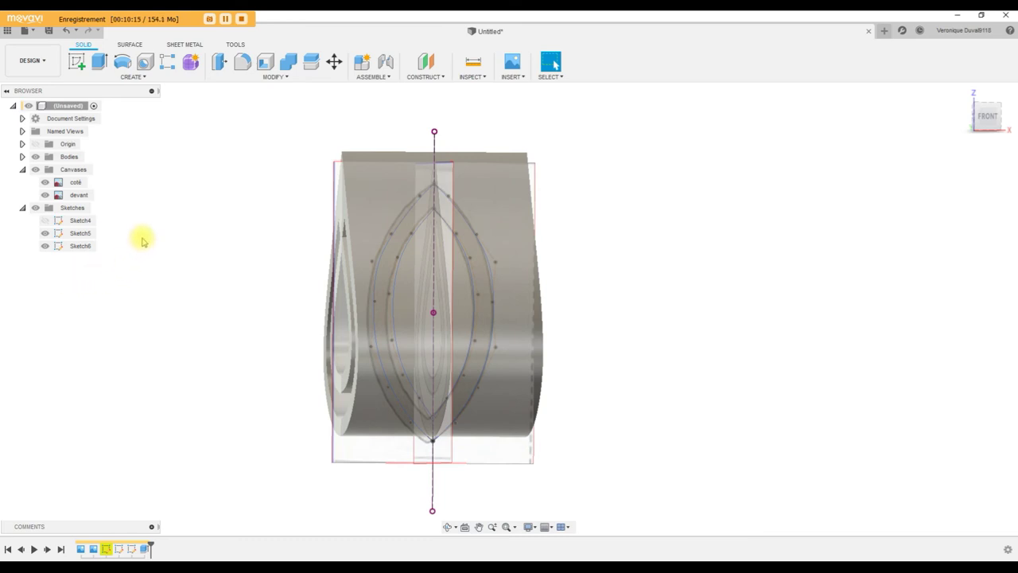
Hide Body1 and select both Sketch6 side crescents for extrusion.
left_click(22, 157)
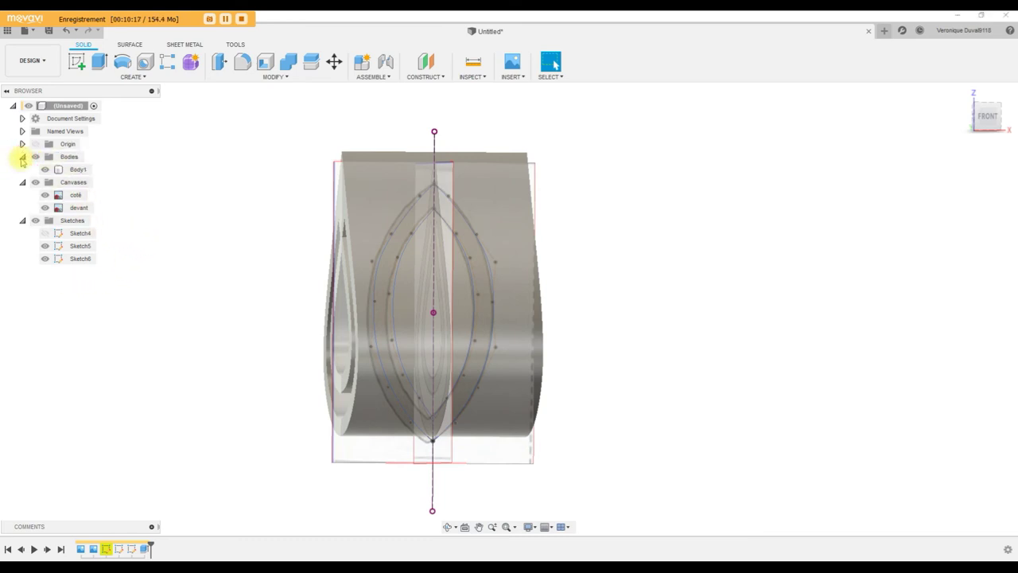
left_click(49, 171)
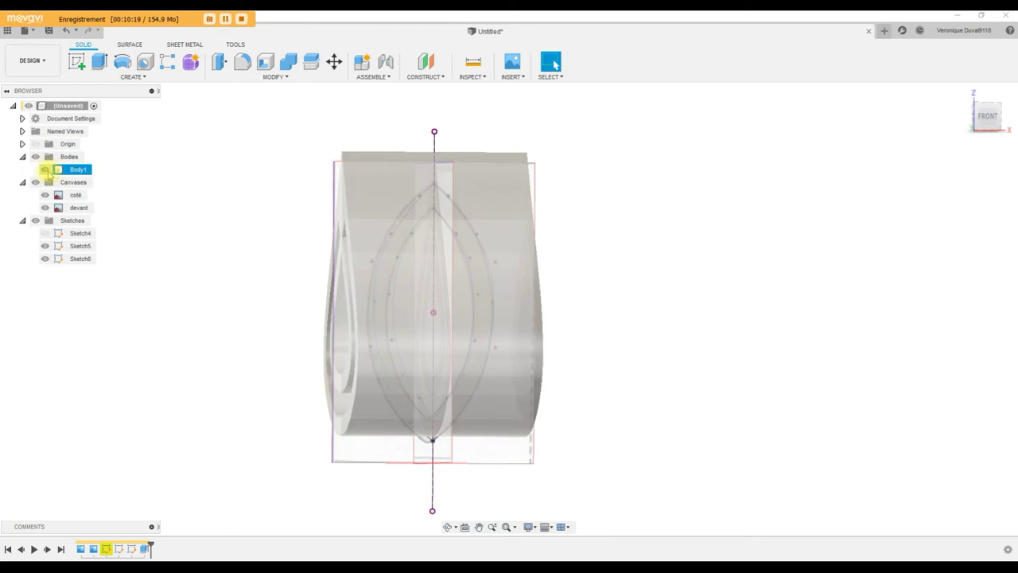
left_click(46, 169)
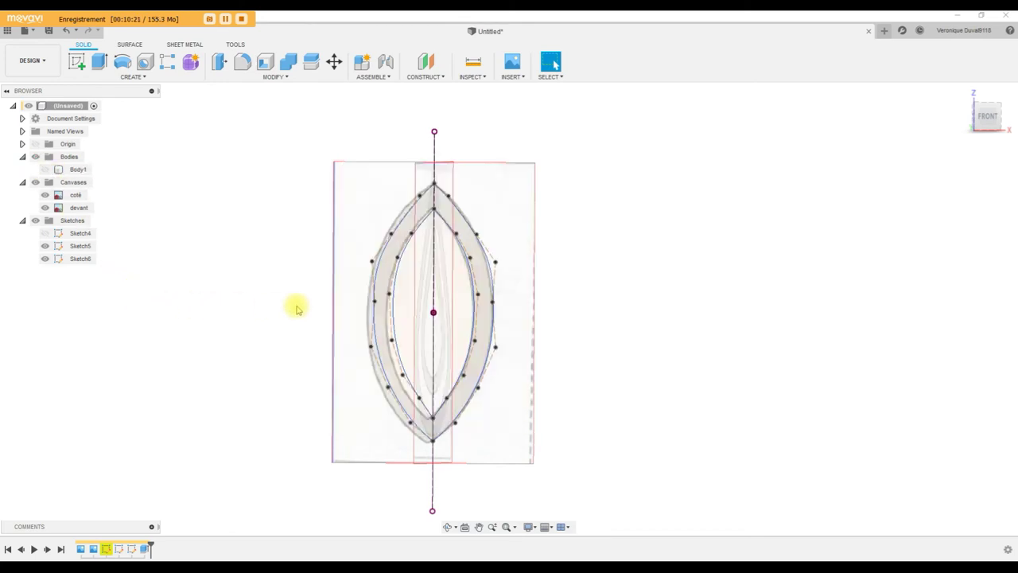
left_click(383, 300)
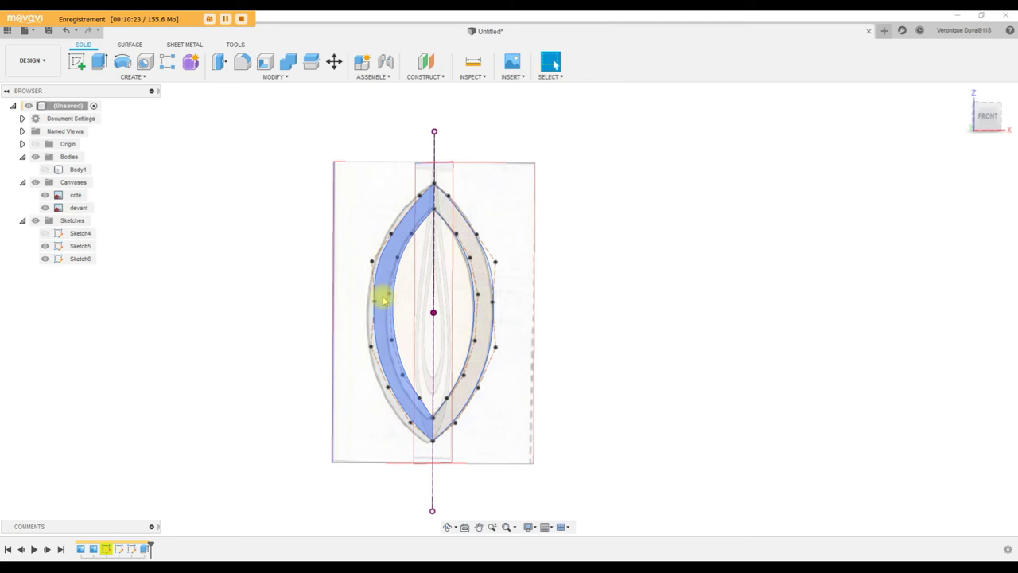
left_click(382, 300)
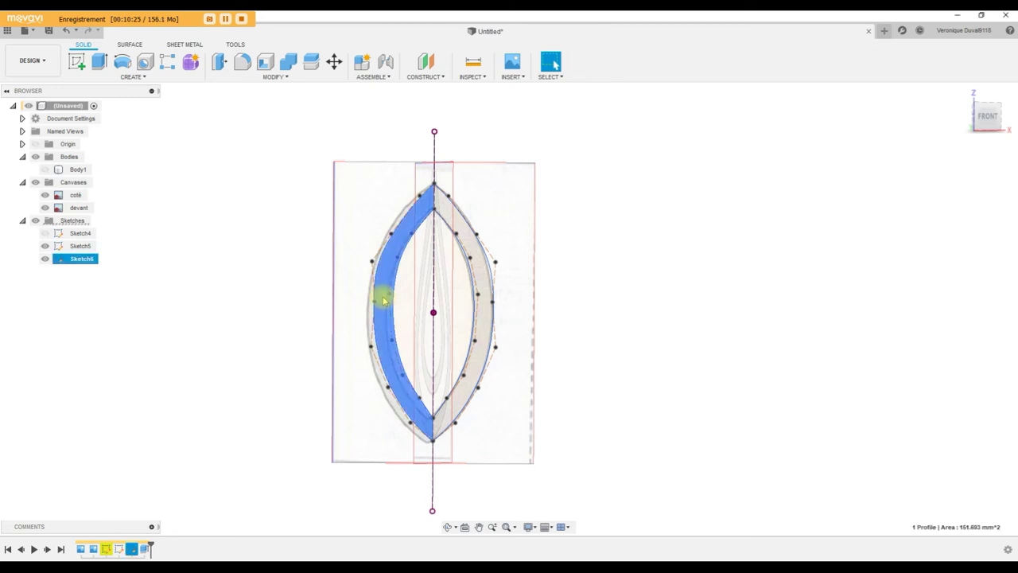
key("e")
left_click(483, 296)
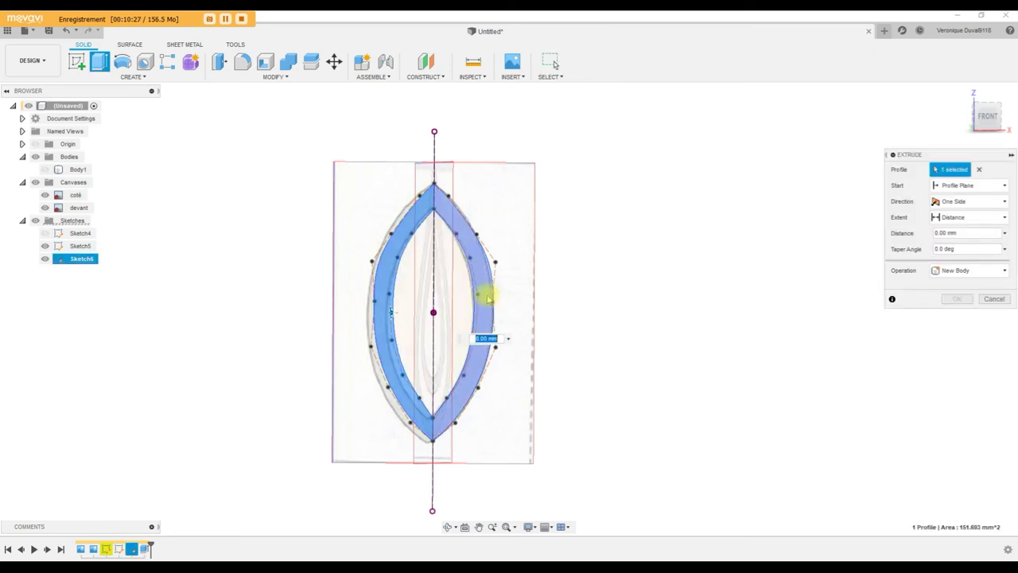
middle_click_drag(655, 347, 580, 348, "shift")
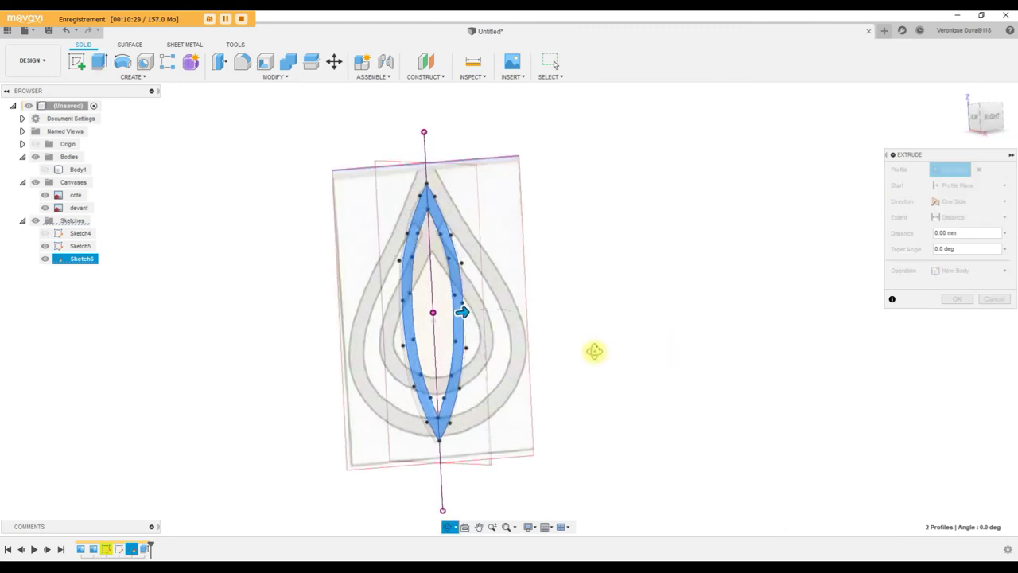
Show Body1 and extrude the crescents as a symmetric 22.32 mm Intersect.
left_click(45, 170)
middle_click_drag(618, 409, 595, 404, "shift")
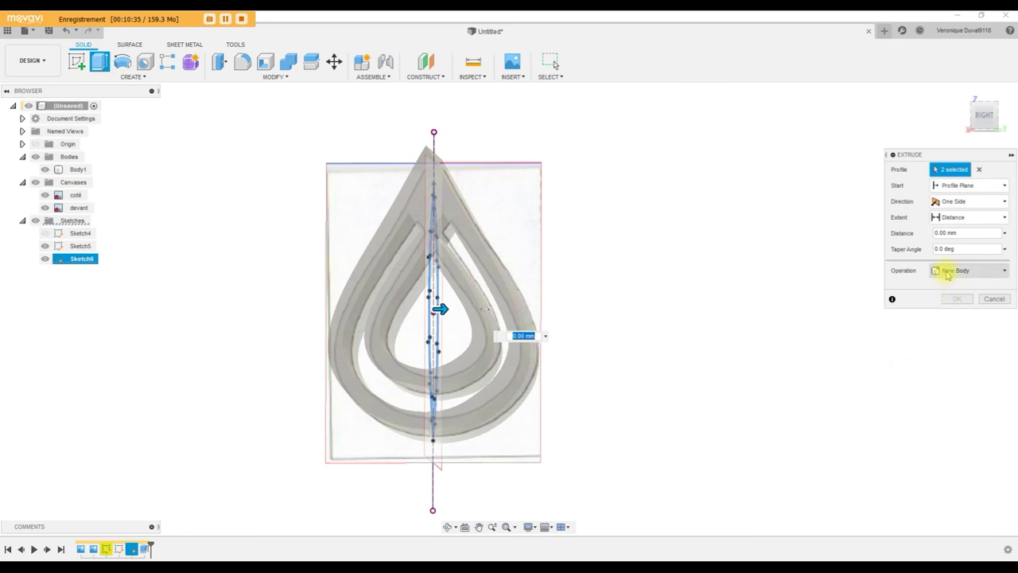
left_click(946, 272)
left_click(949, 311)
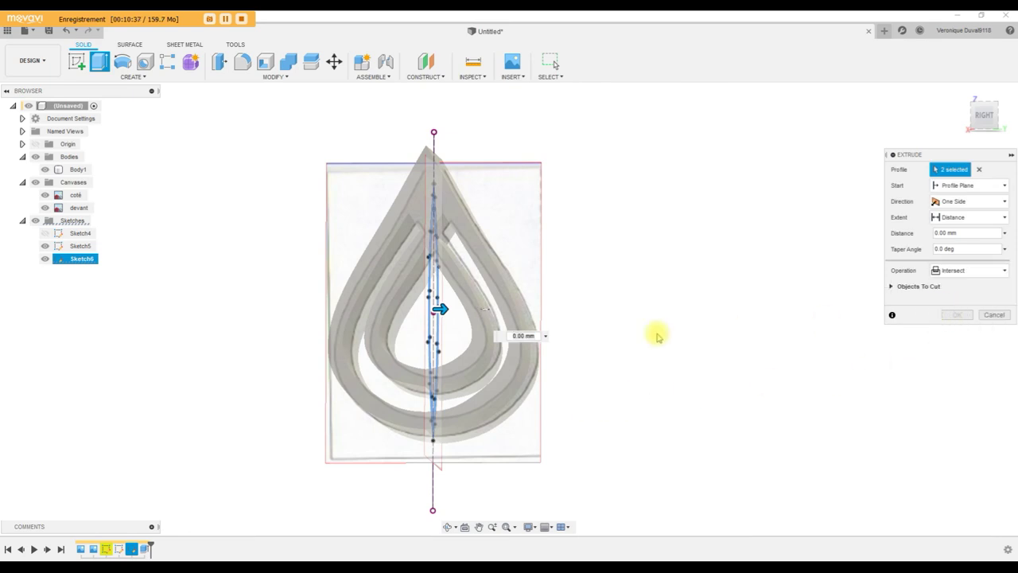
left_click(970, 201)
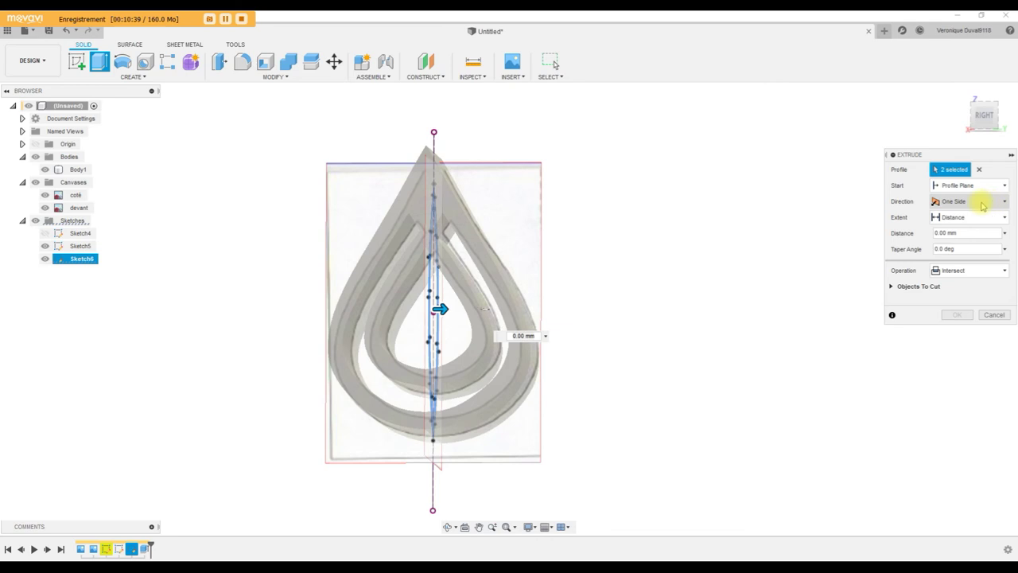
left_click(971, 240)
left_click(444, 312)
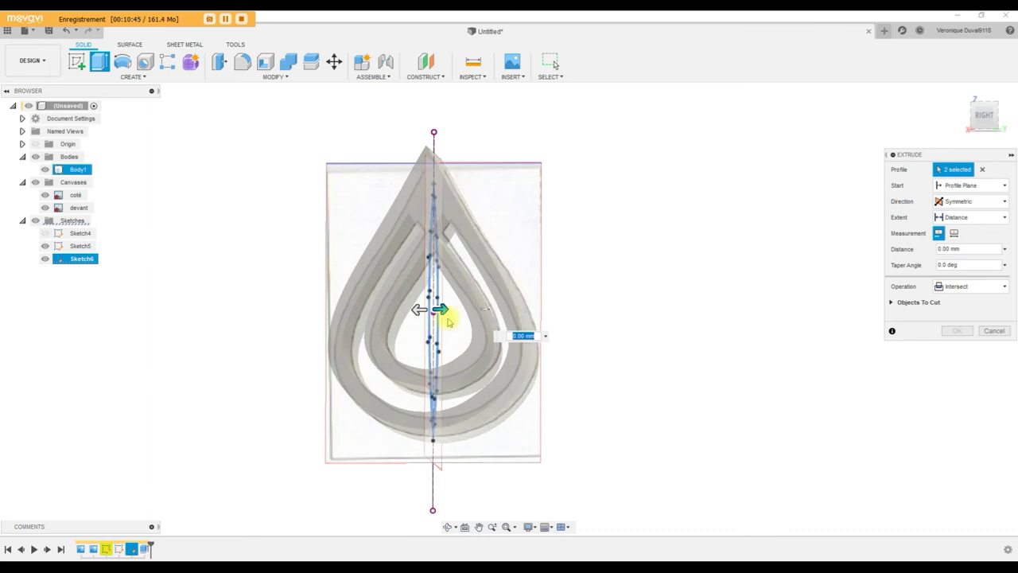
left_click_drag(440, 310, 535, 315)
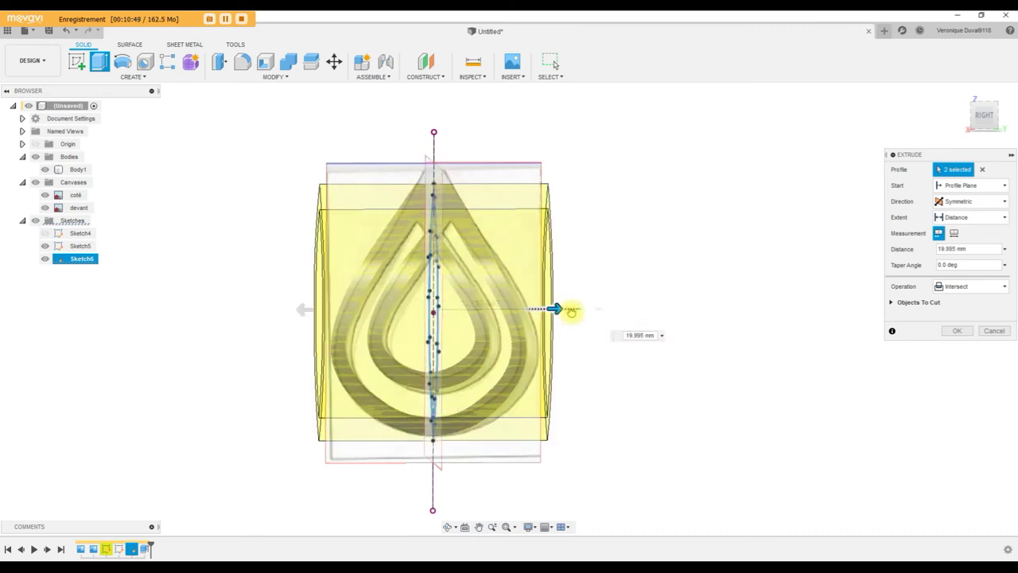
left_click_drag(525, 309, 567, 309)
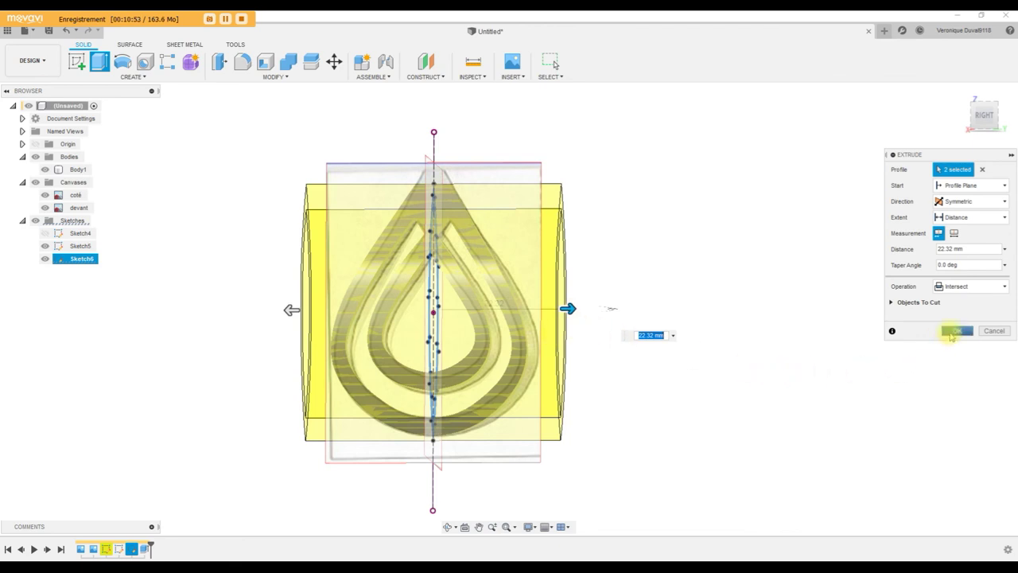
left_click(953, 331)
mouse_move(689, 350)
middle_mouse_down("shift")
mouse_move(727, 351)
mouse_move(711, 352)
middle_mouse_up("shift")
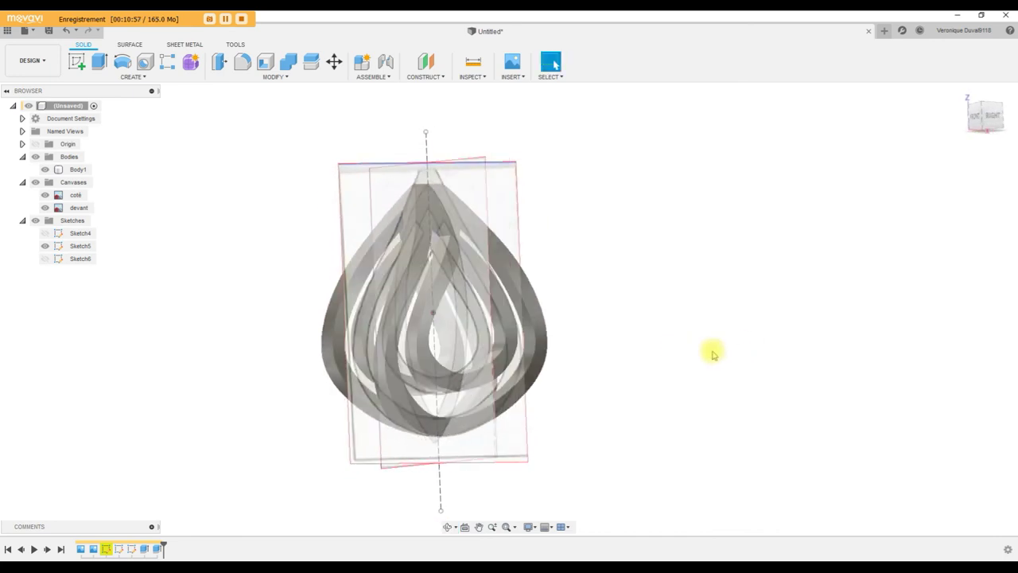
Hide Sketch5 and the devant and coté canvases, then orbit to inspect Body1.
left_click(50, 247)
left_click(45, 246)
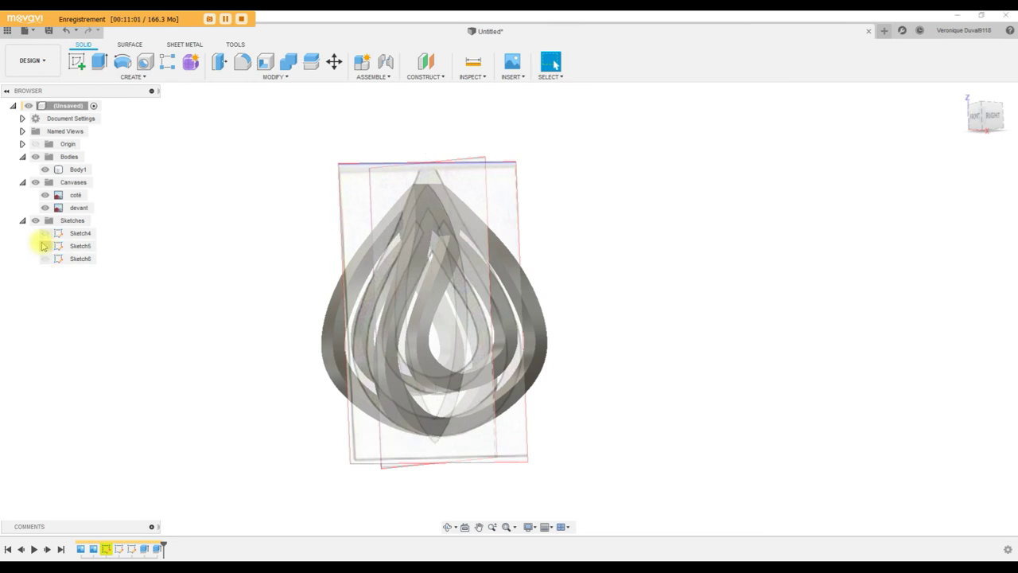
left_click(45, 208)
left_click(46, 196)
left_click(45, 196)
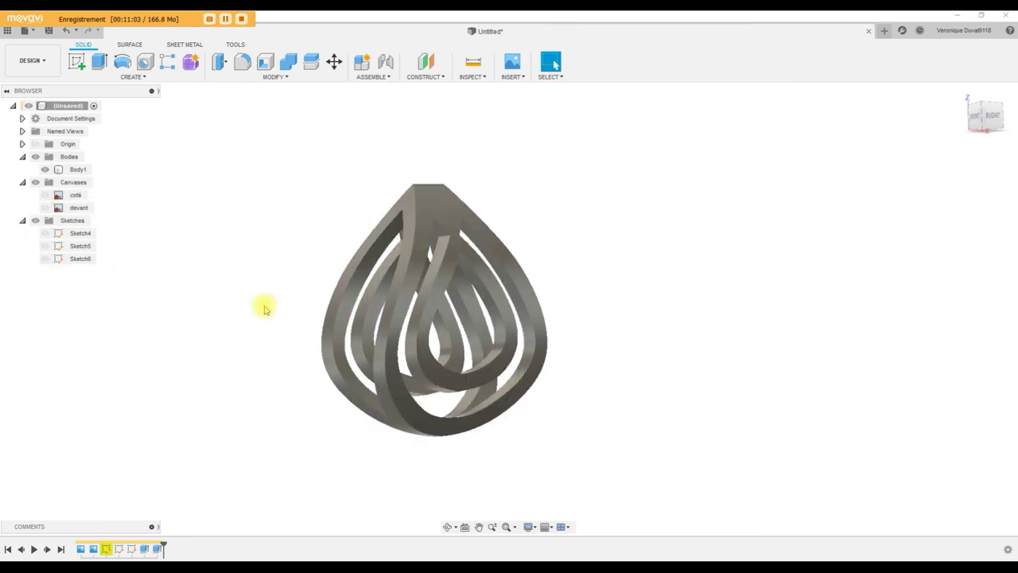
mouse_move(632, 341)
middle_mouse_down("shift")
mouse_move(525, 347)
mouse_move(756, 349)
middle_mouse_up("shift")
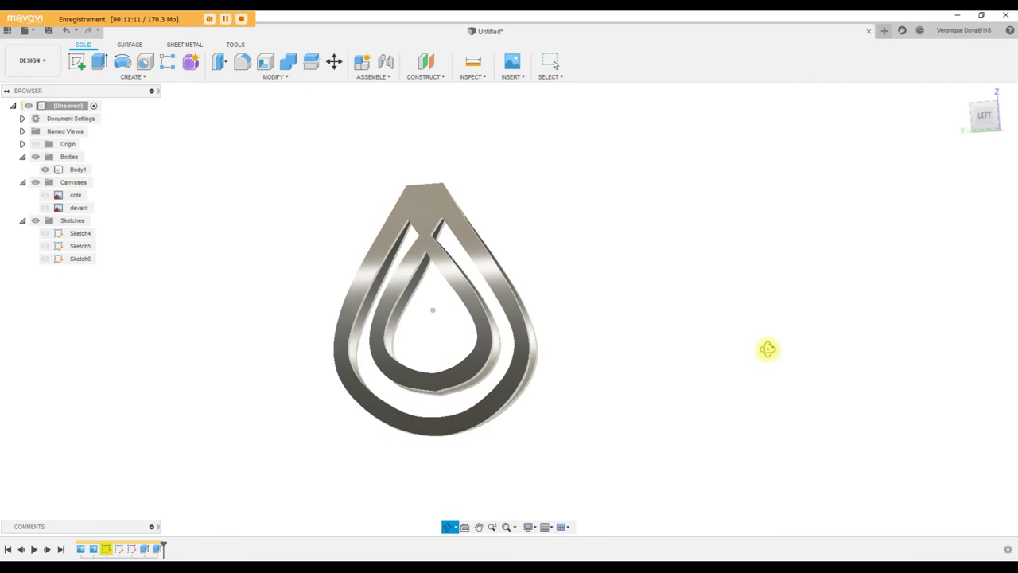
mouse_move(764, 349)
middle_mouse_down("shift")
mouse_move(770, 180)
mouse_move(661, 187)
mouse_move(613, 218)
mouse_move(600, 268)
mouse_move(625, 314)
mouse_move(630, 357)
mouse_move(705, 368)
mouse_move(675, 380)
mouse_move(613, 363)
mouse_move(591, 370)
mouse_move(618, 379)
middle_mouse_up("shift")
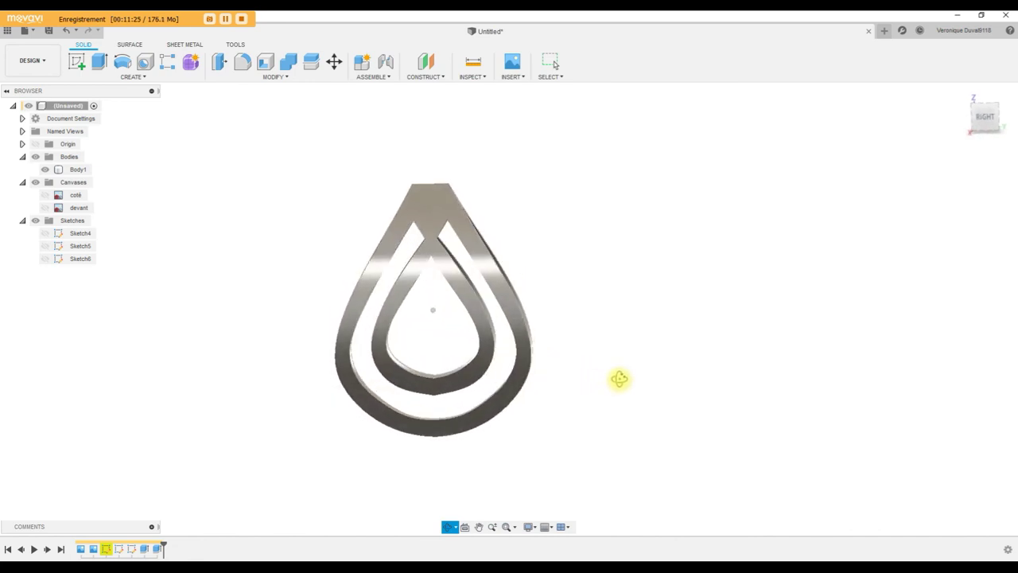